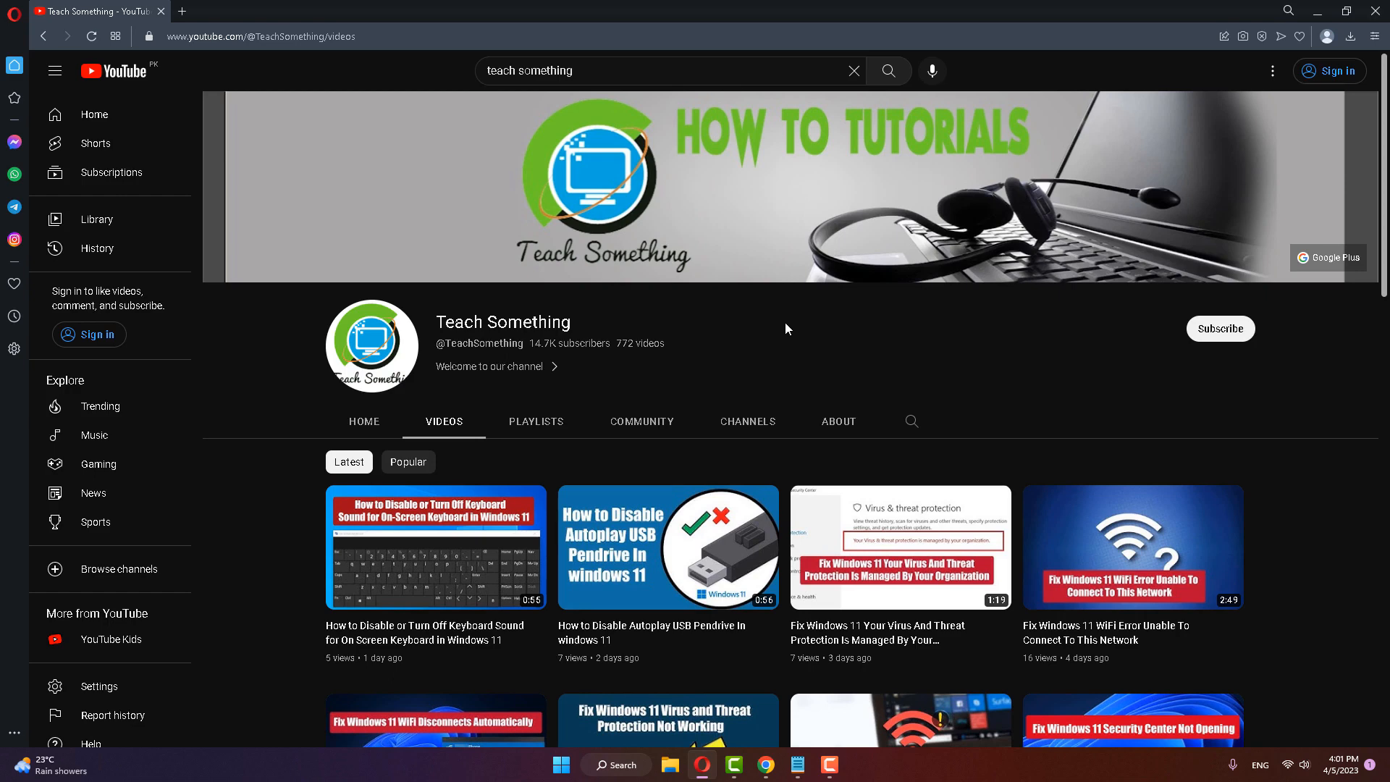
Step: Open the Apps & features page of Windows Settings and search the app list for "team"
{"action": "left_click", "coordinate": [561, 764]}
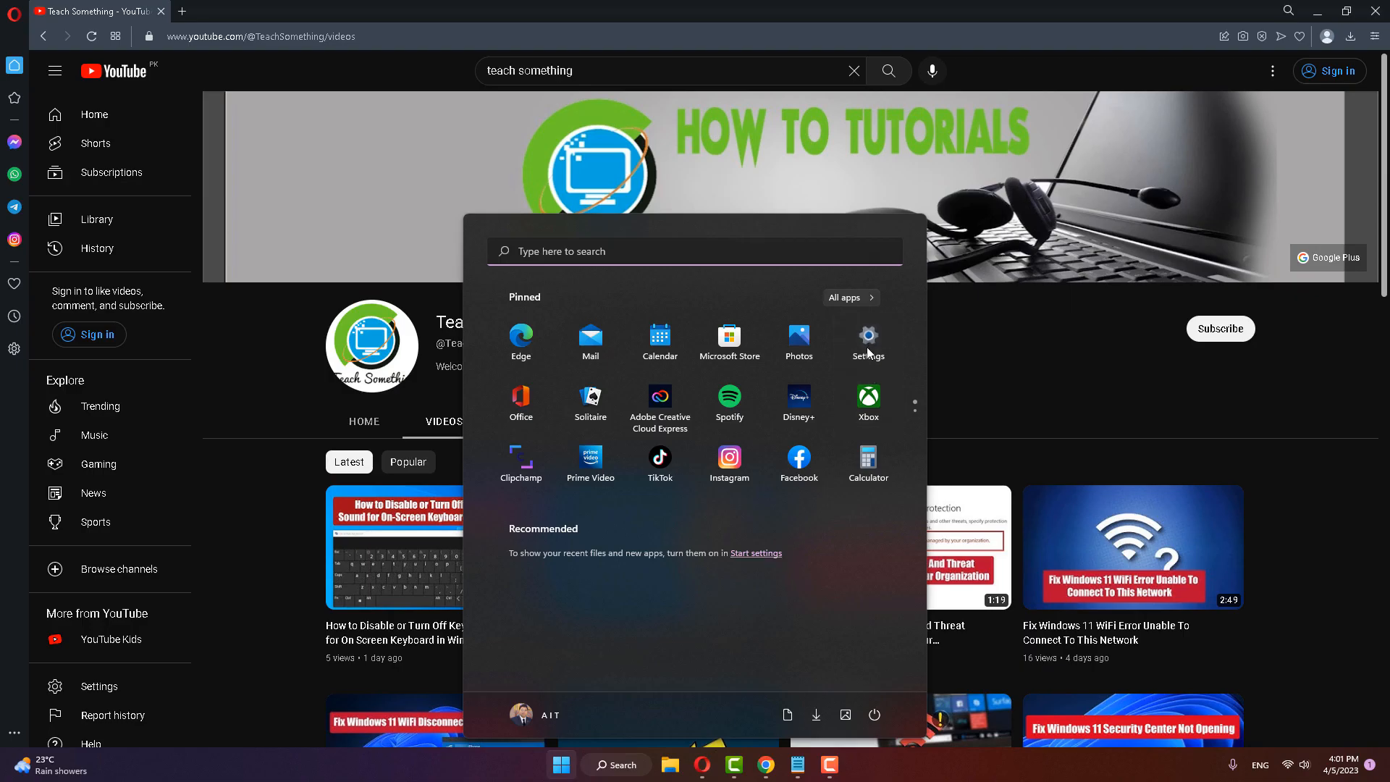
{"action": "left_click", "coordinate": [867, 344]}
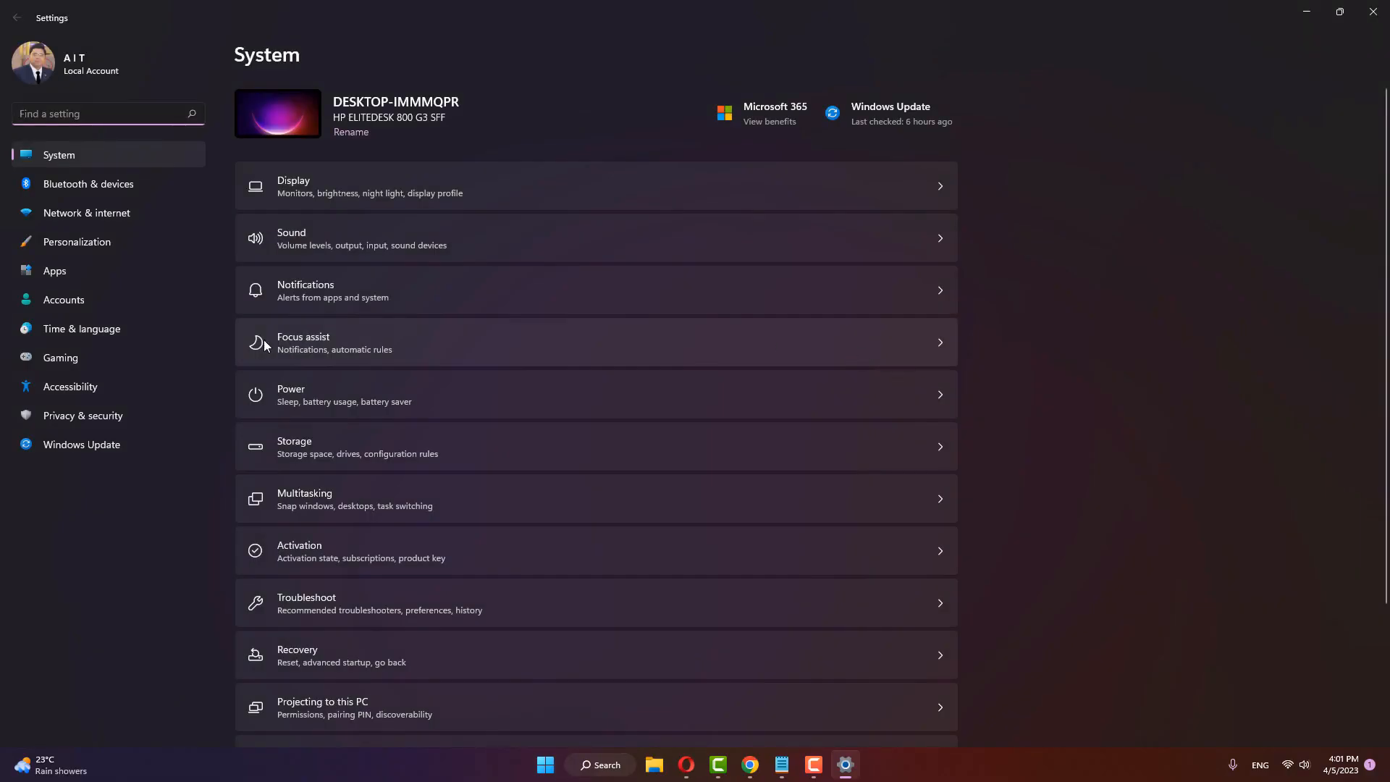
{"action": "left_click", "coordinate": [64, 281]}
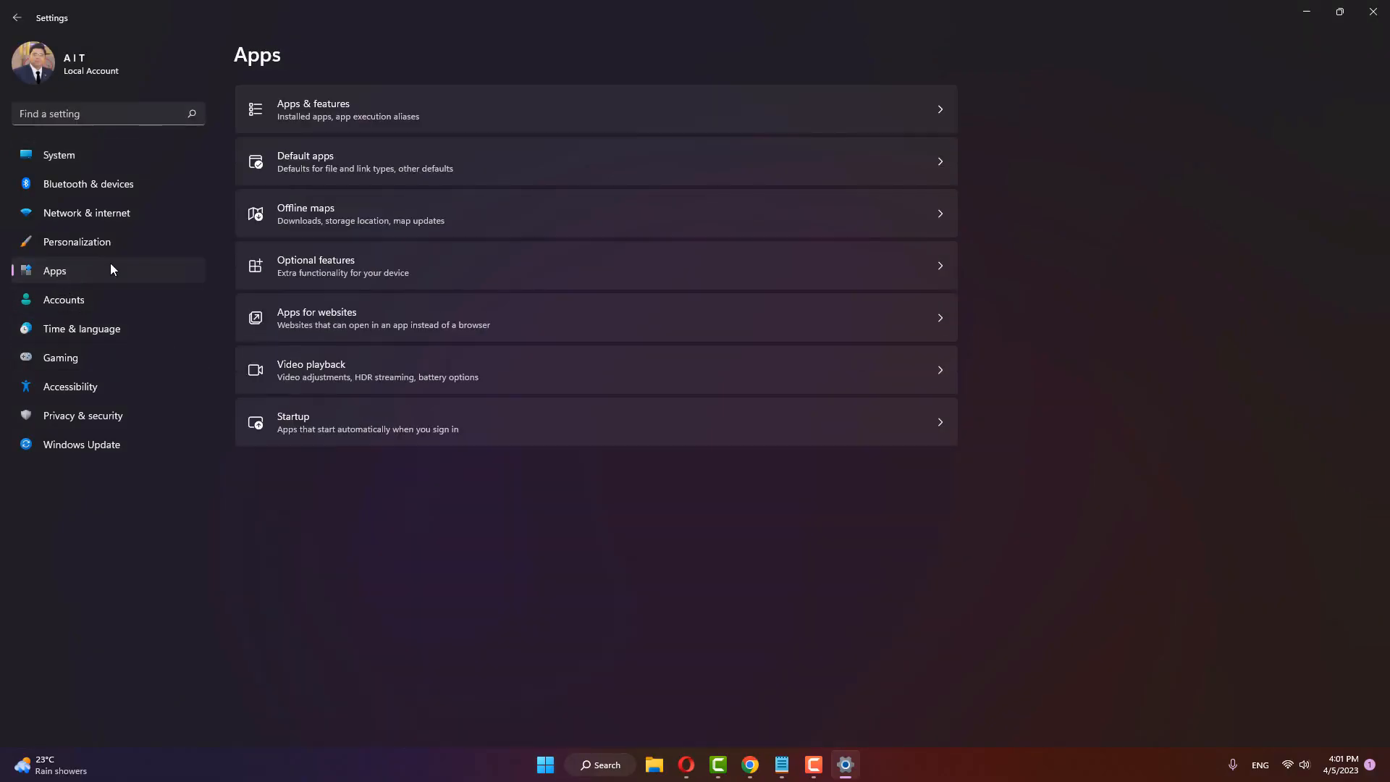
{"action": "left_click", "coordinate": [425, 113]}
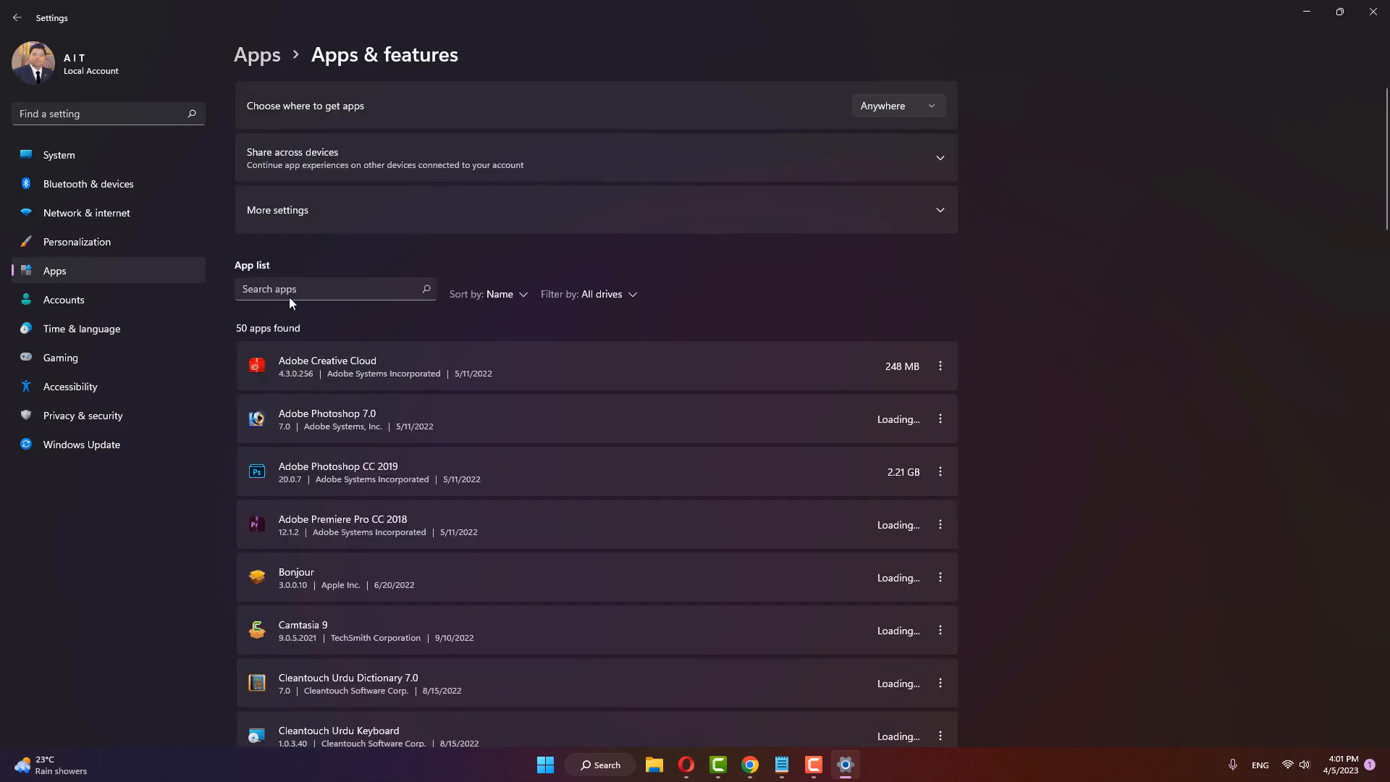
{"action": "left_click", "coordinate": [293, 289]}
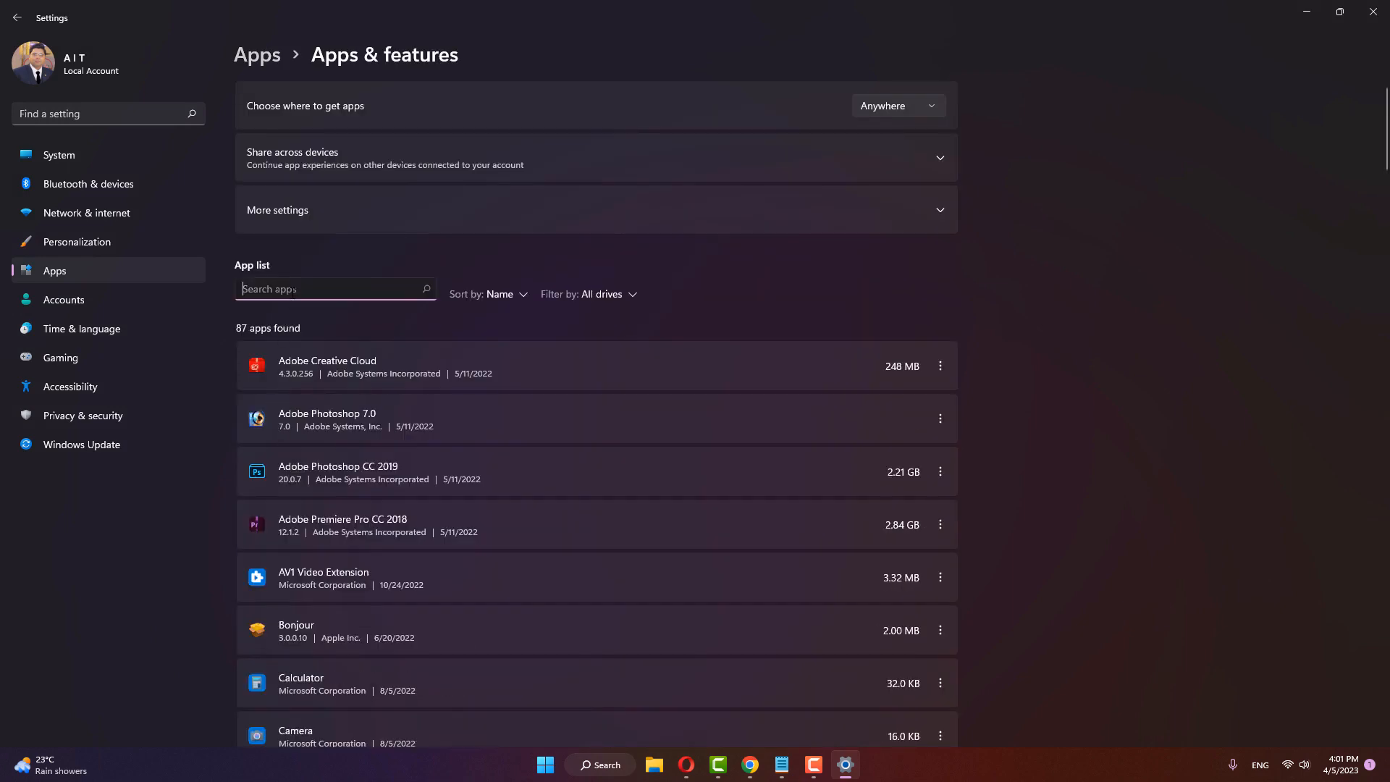
{"action": "type", "text": "team"}
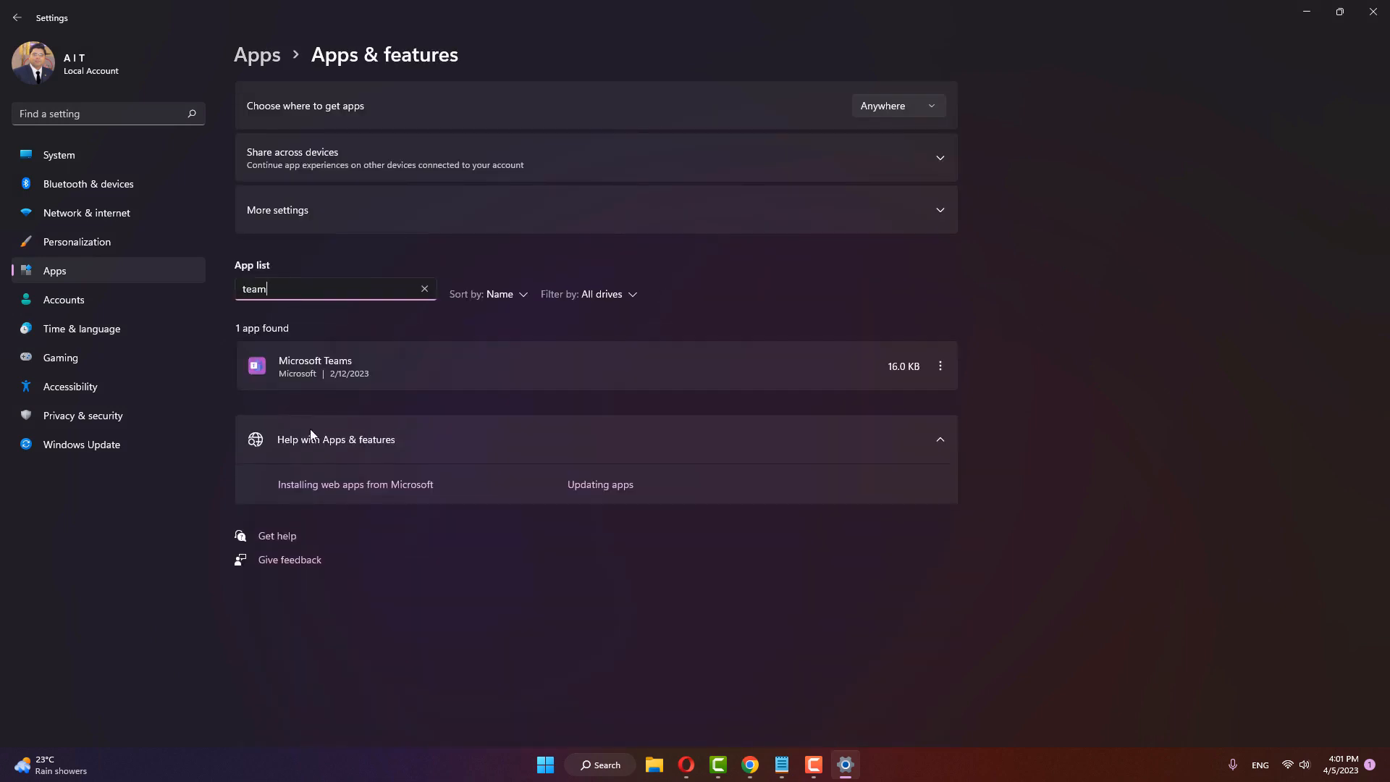
Step: Repair and reset Microsoft Teams through its advanced options, and close Windows Settings
{"action": "left_click", "coordinate": [941, 366]}
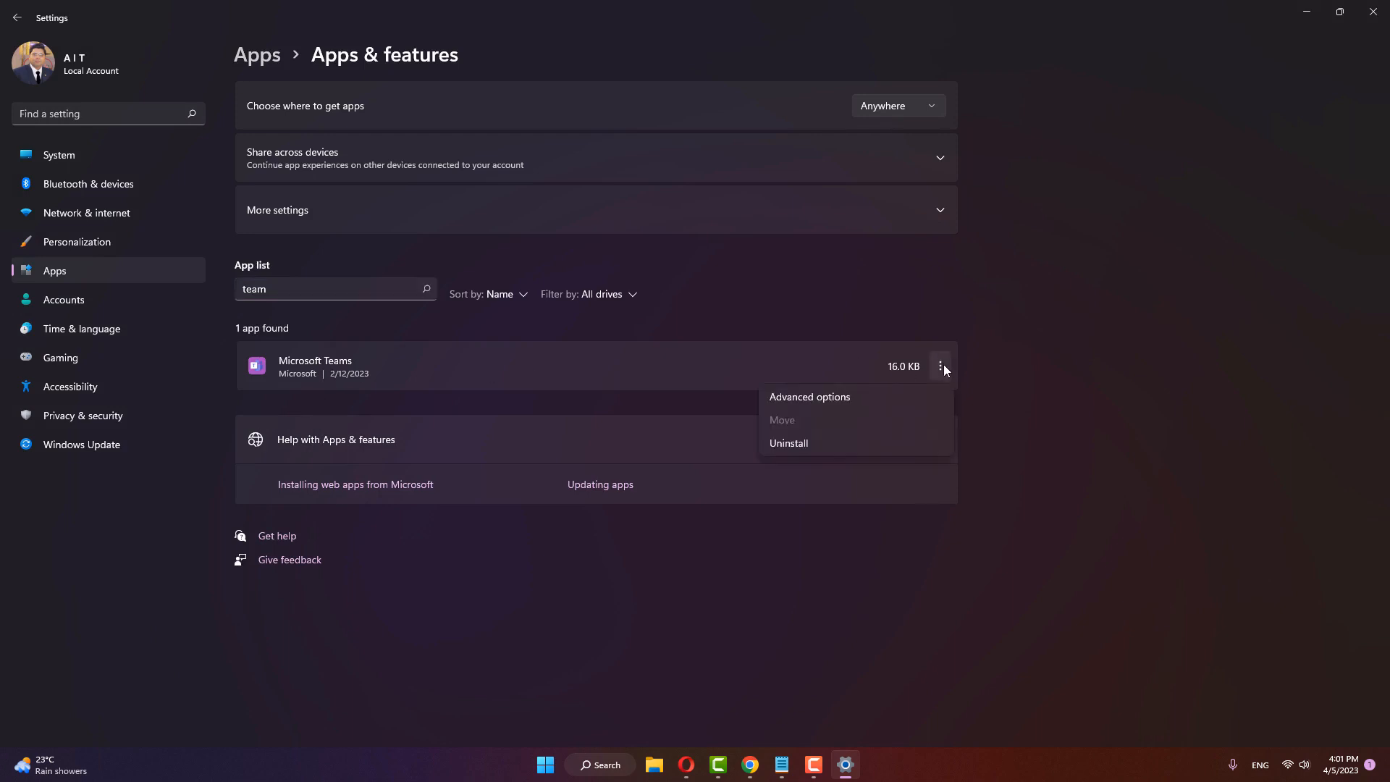
{"action": "left_click", "coordinate": [808, 398]}
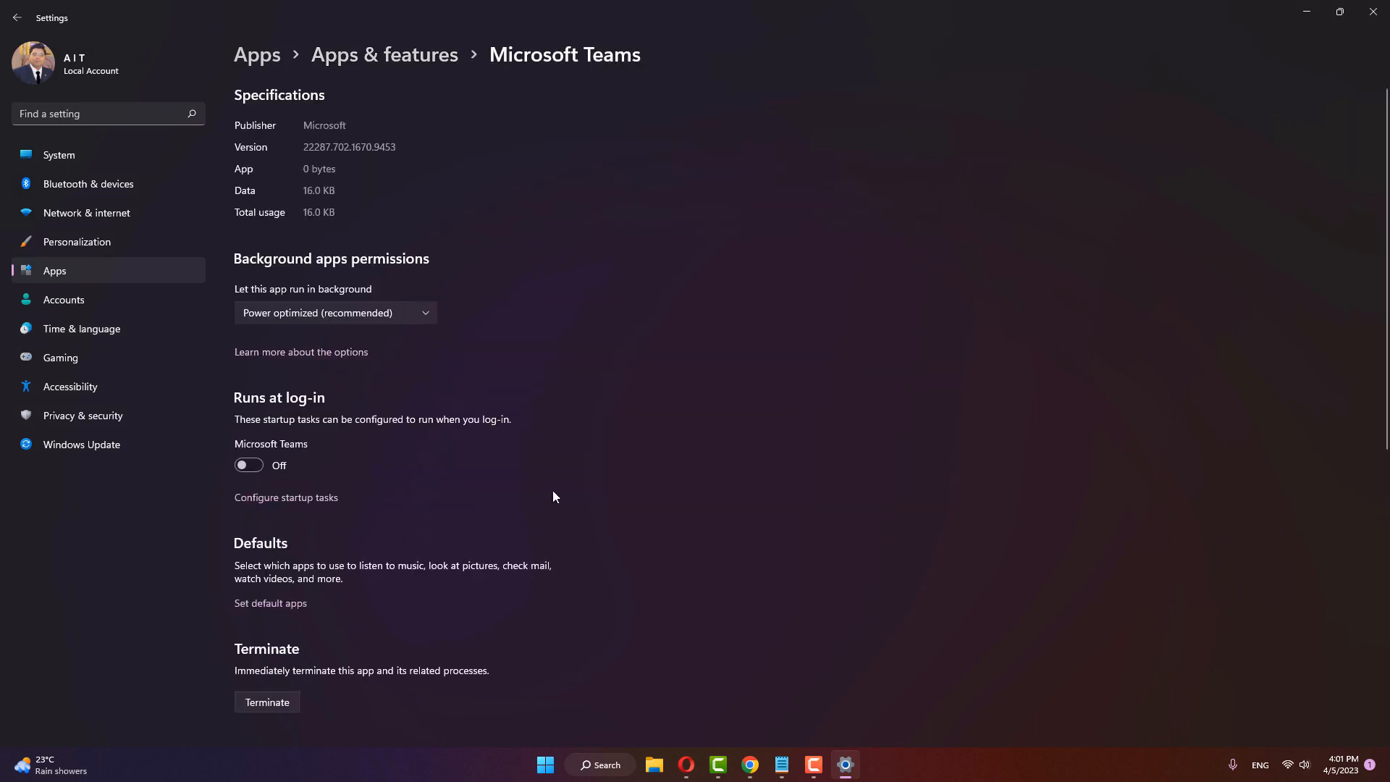
{"action": "scroll", "coordinate": [333, 492], "scroll_direction": "down", "scroll_amount": 4}
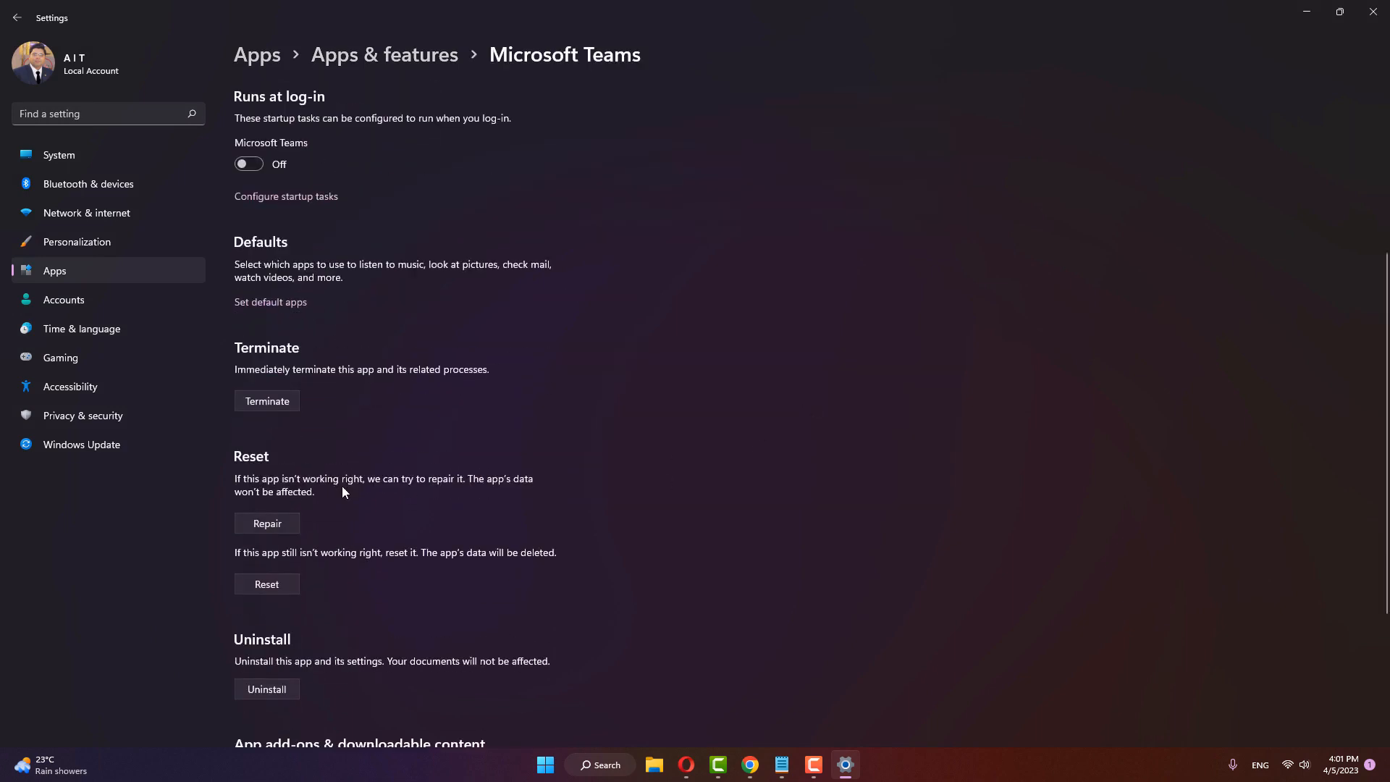
{"action": "left_click", "coordinate": [280, 524]}
{"action": "left_click", "coordinate": [293, 583]}
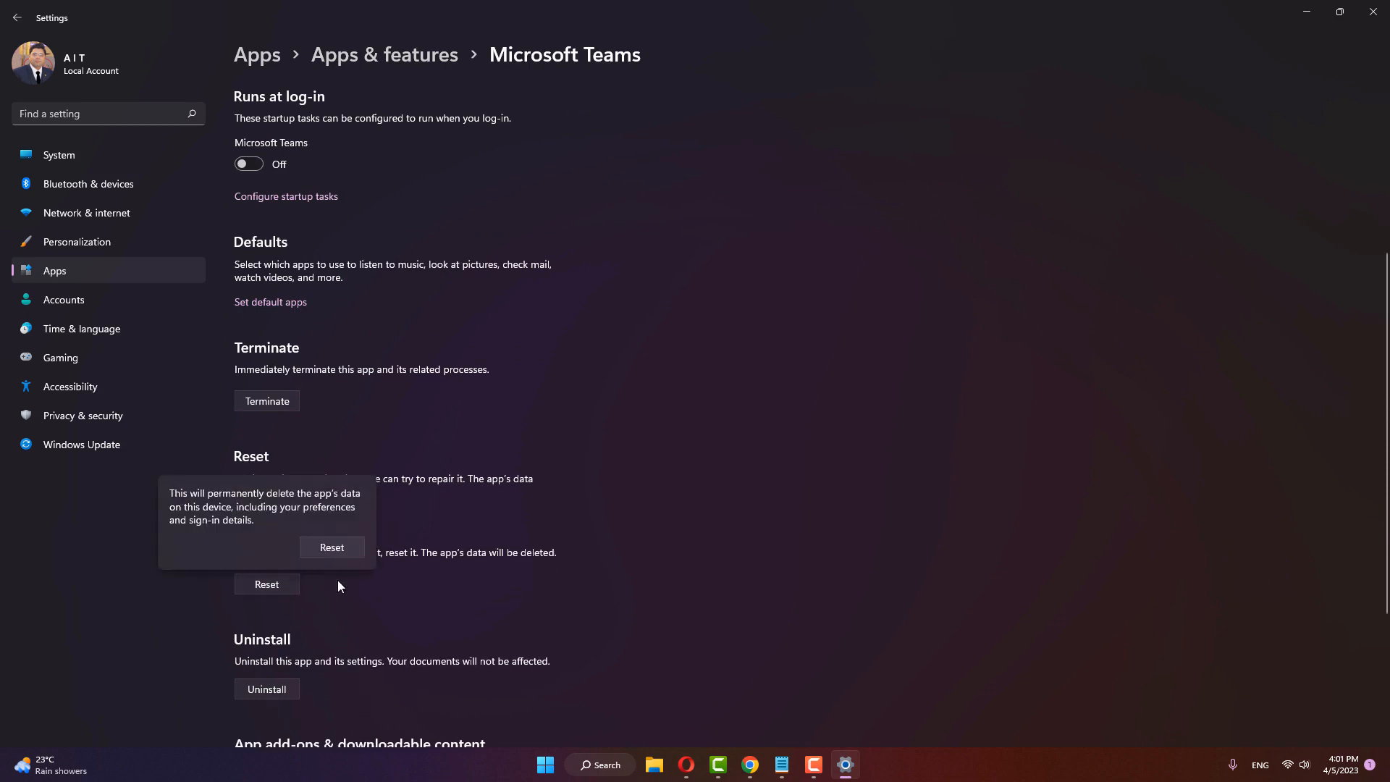
{"action": "left_click", "coordinate": [333, 548]}
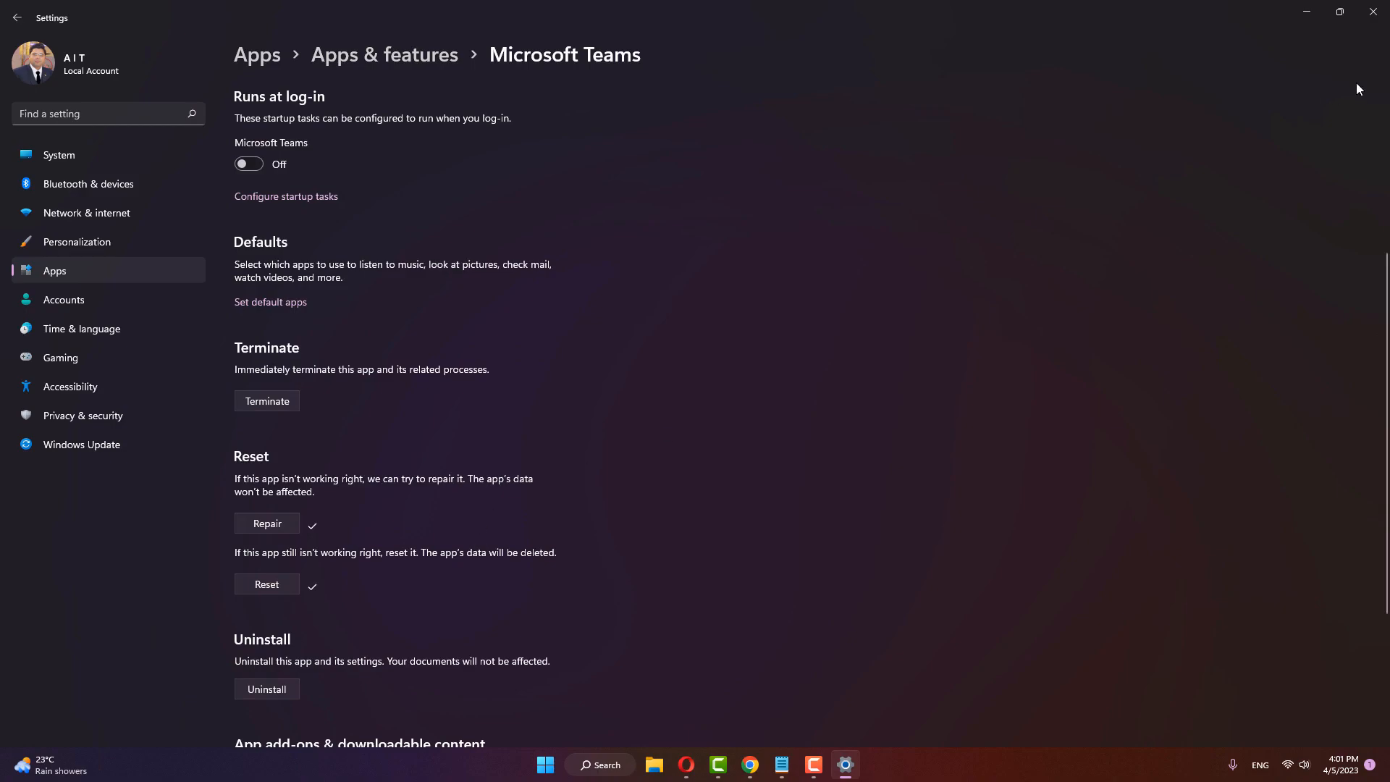
{"action": "left_click", "coordinate": [1373, 11]}
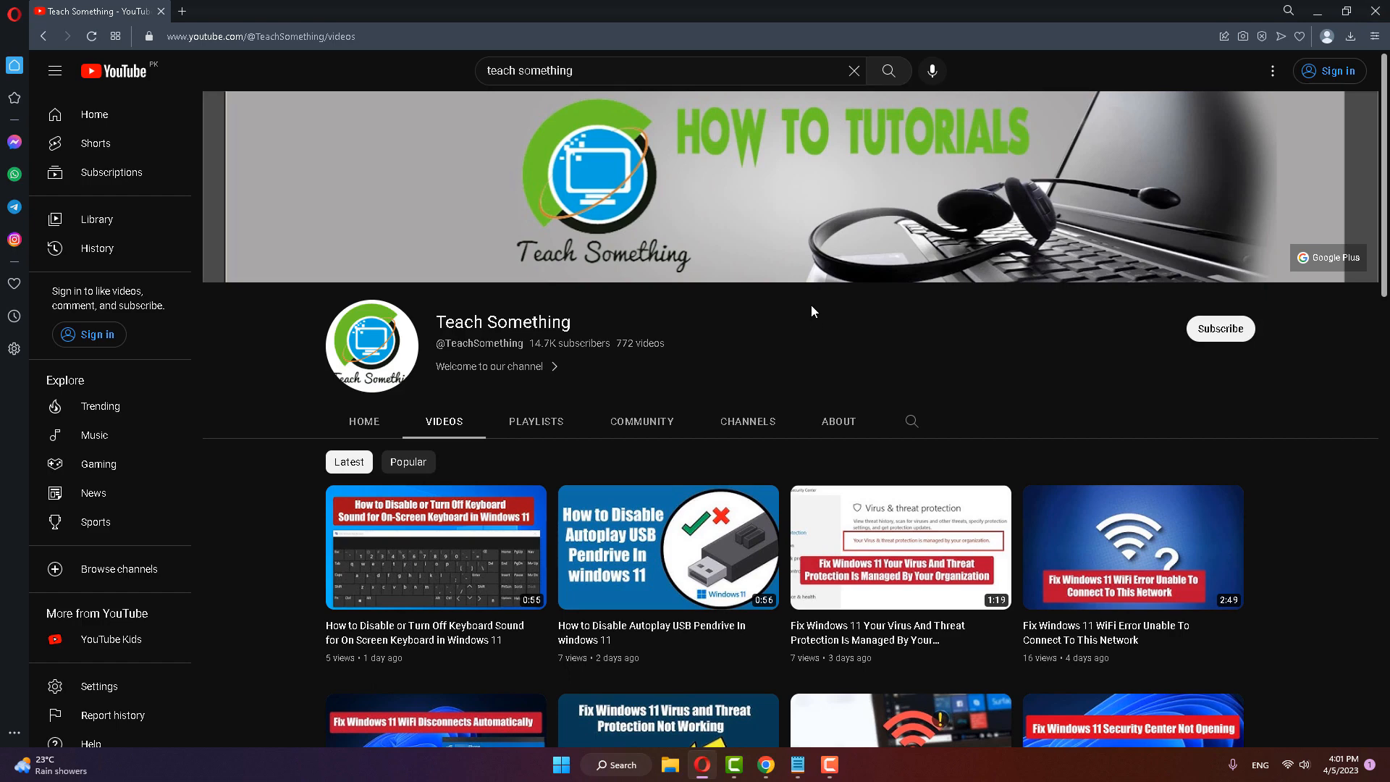
Step: Reopen Apps & features in Windows Settings and search the installed apps for "team"
{"action": "left_click", "coordinate": [563, 765]}
{"action": "left_click", "coordinate": [871, 346]}
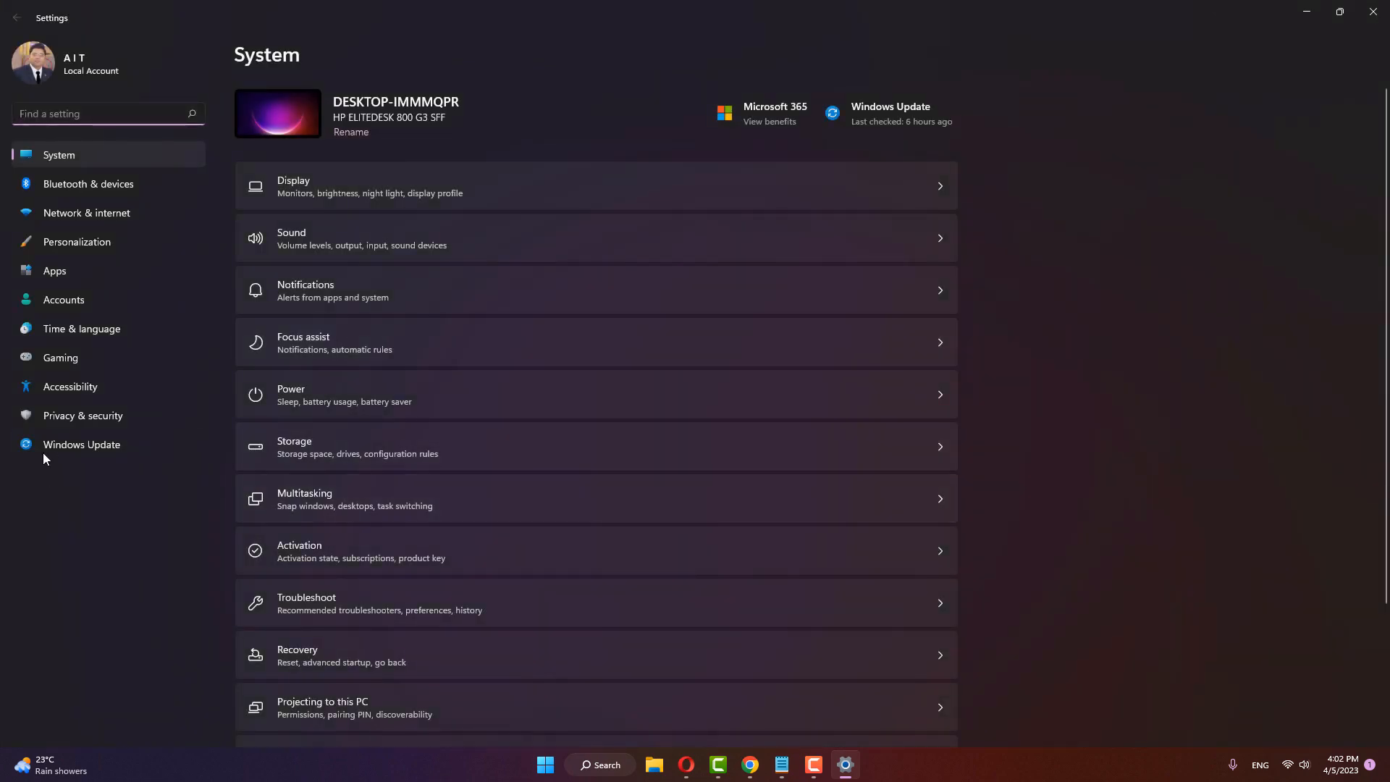
{"action": "left_click", "coordinate": [56, 270]}
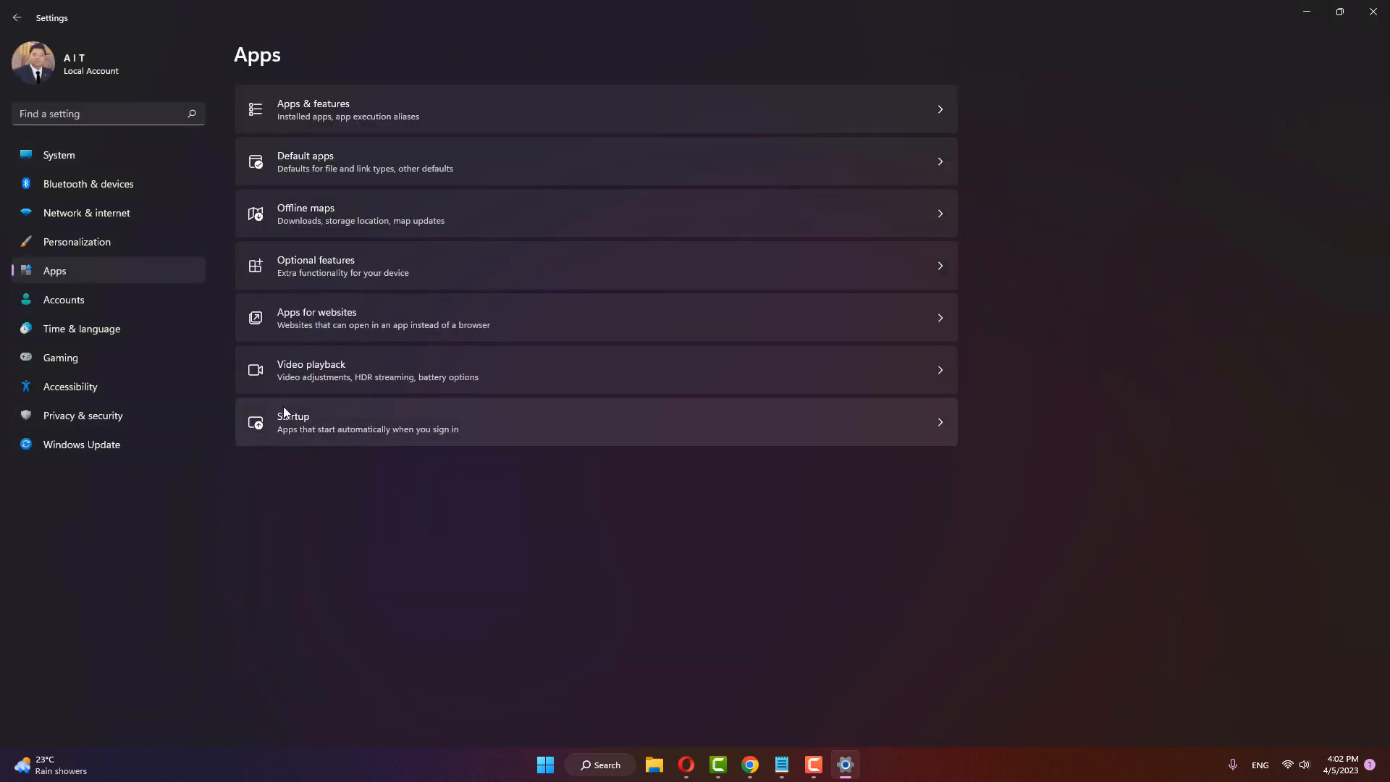
{"action": "left_click", "coordinate": [345, 111]}
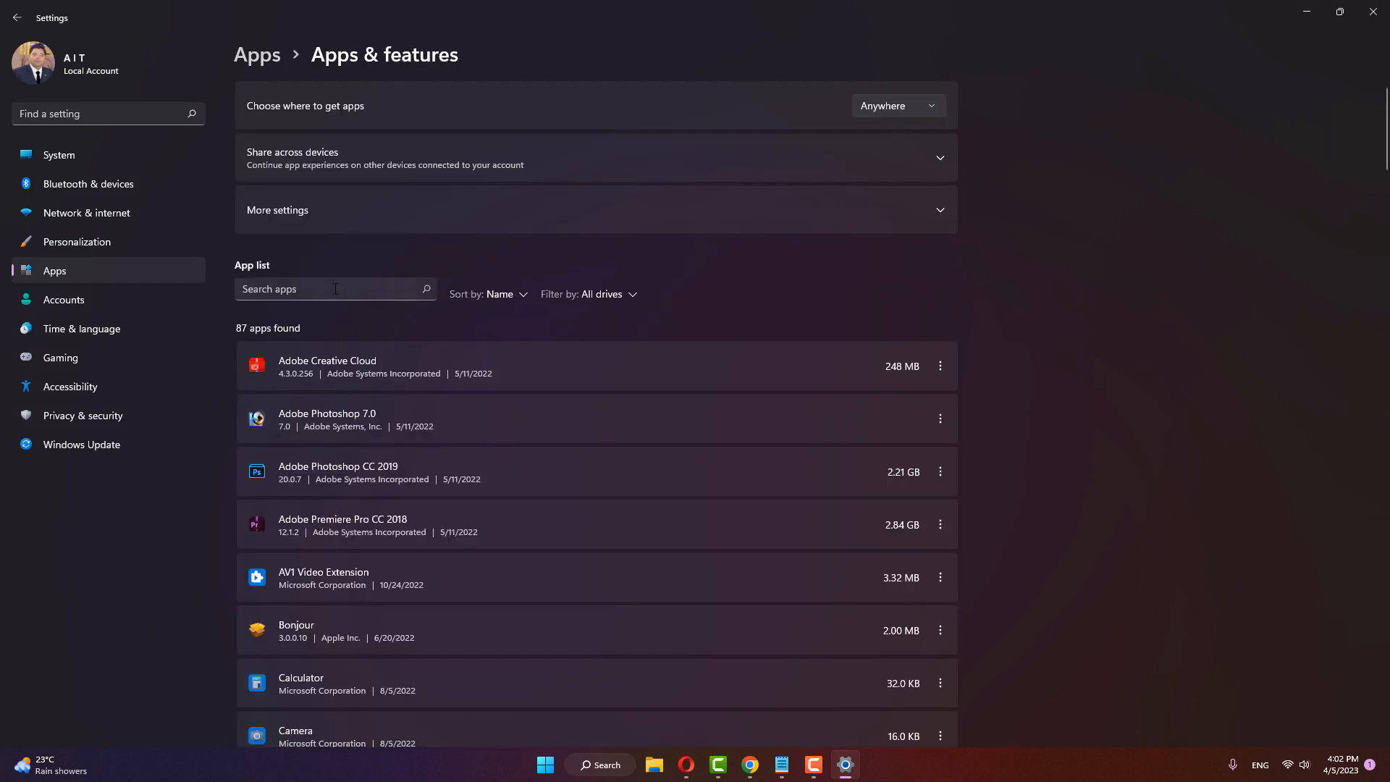
{"action": "left_click", "coordinate": [335, 289]}
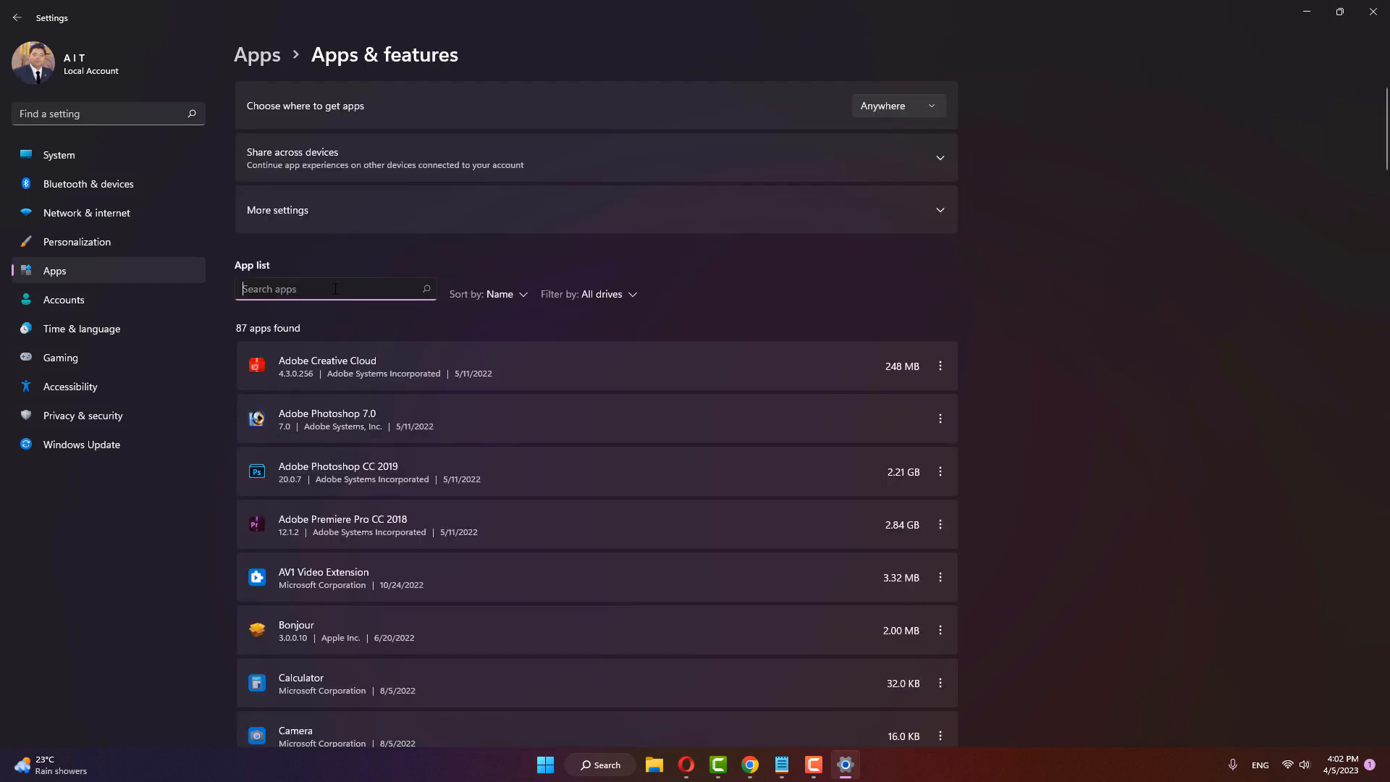
{"action": "type", "text": "team"}
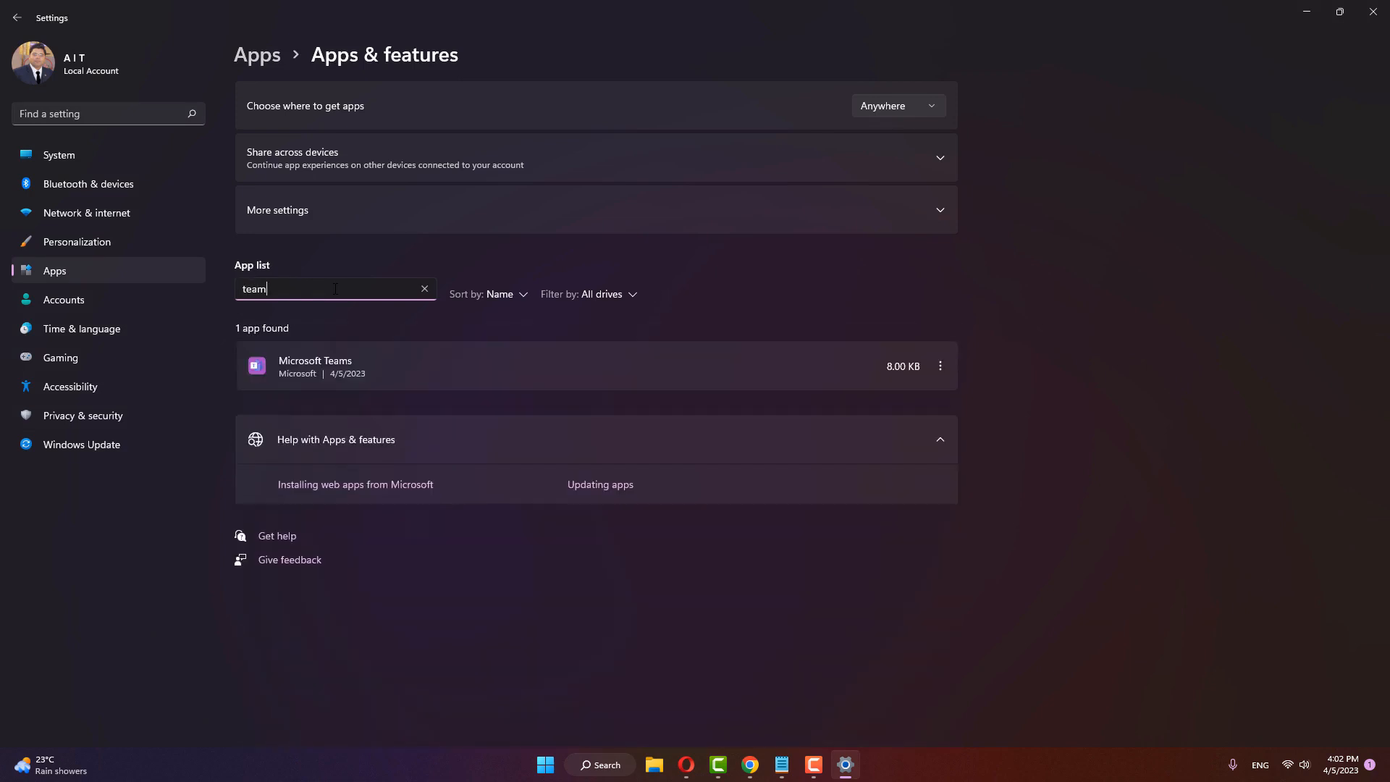
Step: Uninstall Microsoft Teams and close Windows Settings
{"action": "left_click", "coordinate": [940, 365]}
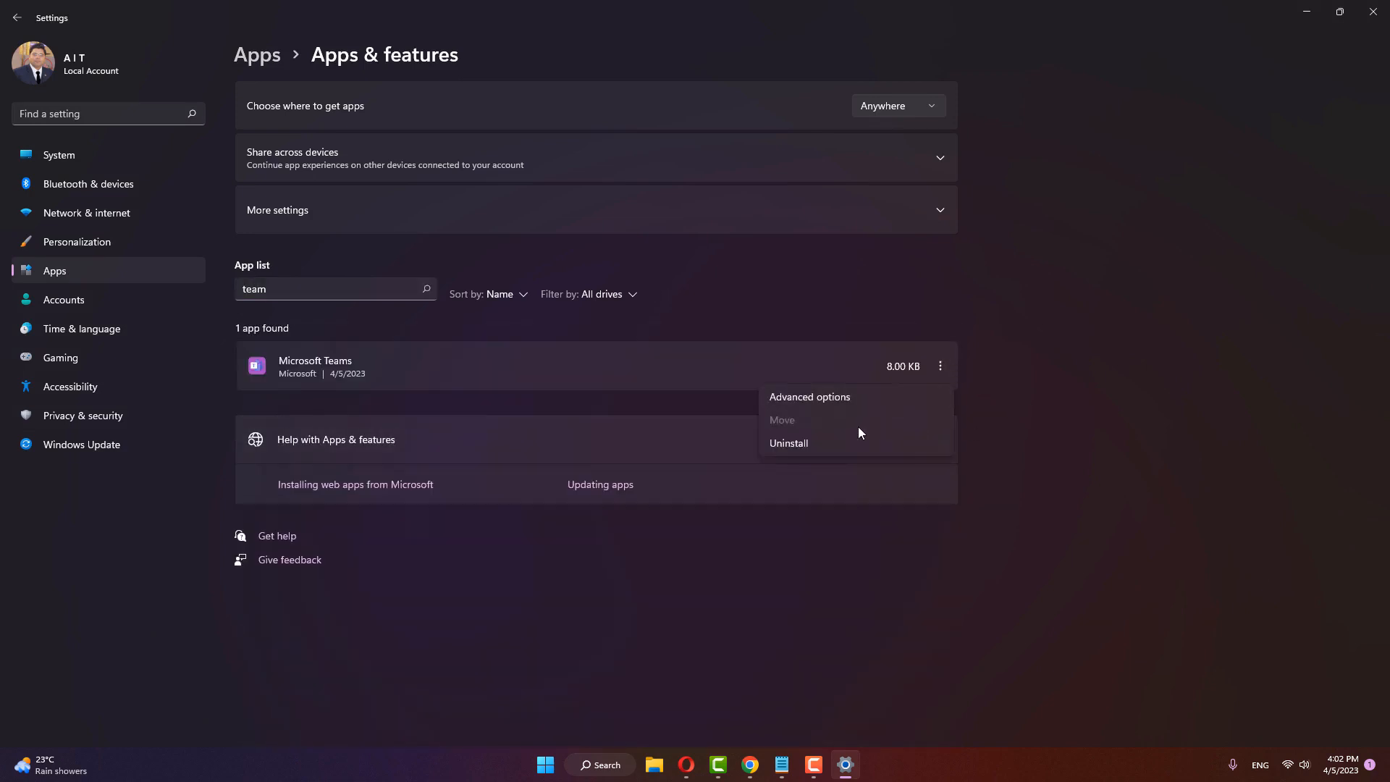
{"action": "left_click", "coordinate": [782, 441]}
{"action": "left_click", "coordinate": [912, 443]}
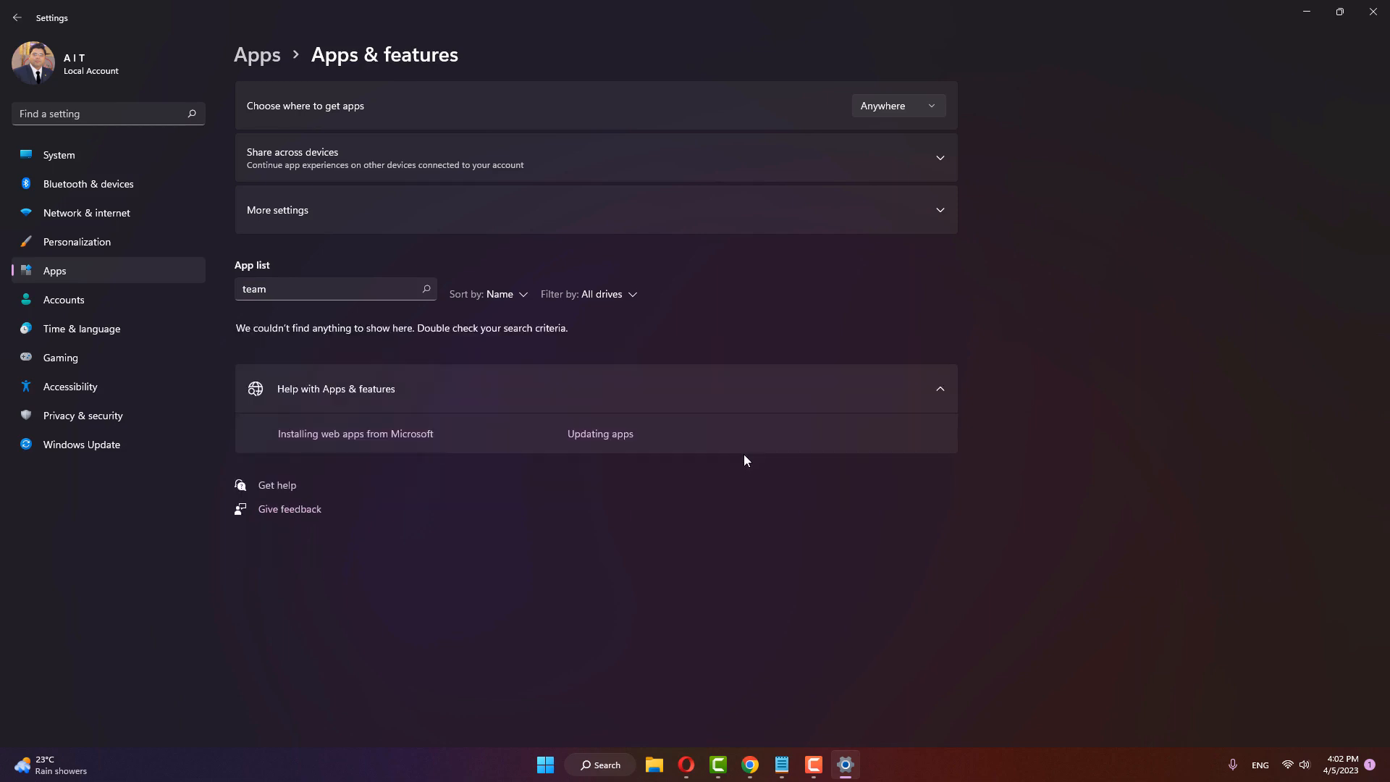
{"action": "left_click", "coordinate": [1373, 12]}
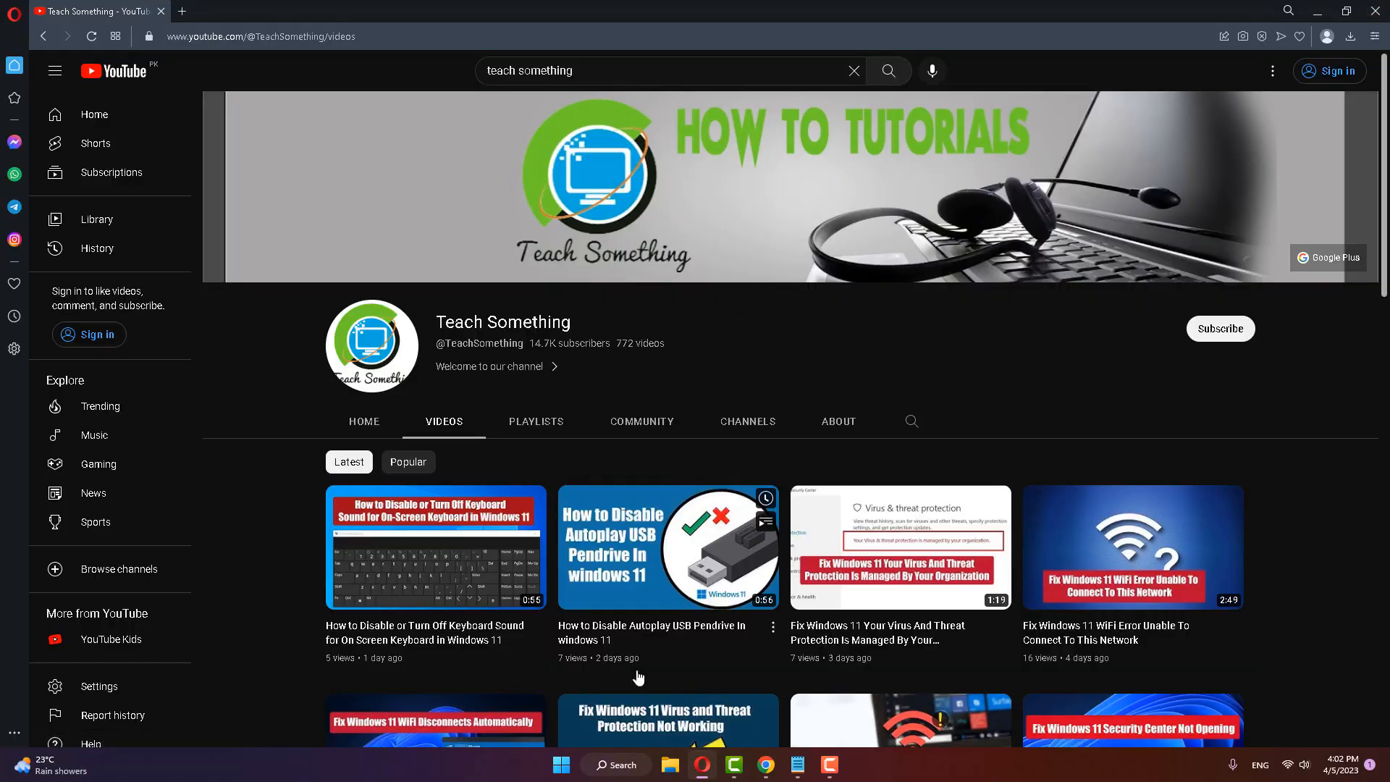
Step: Search Google for "team download" in a new browser tab and open Microsoft's official Teams download page
{"action": "left_click", "coordinate": [181, 11]}
{"action": "left_click", "coordinate": [403, 214]}
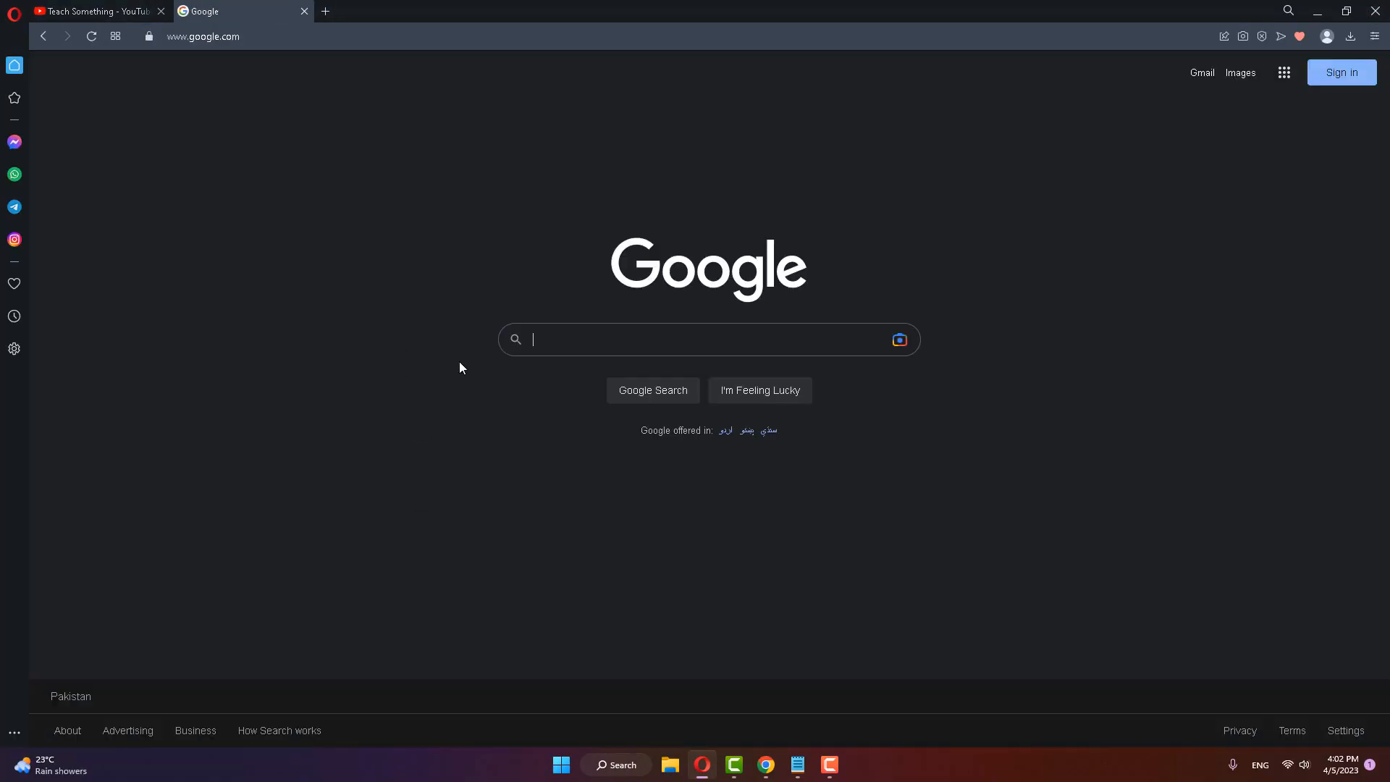
{"action": "type", "text": "team dow"}
{"action": "key", "text": "Down"}
{"action": "key", "text": "Return"}
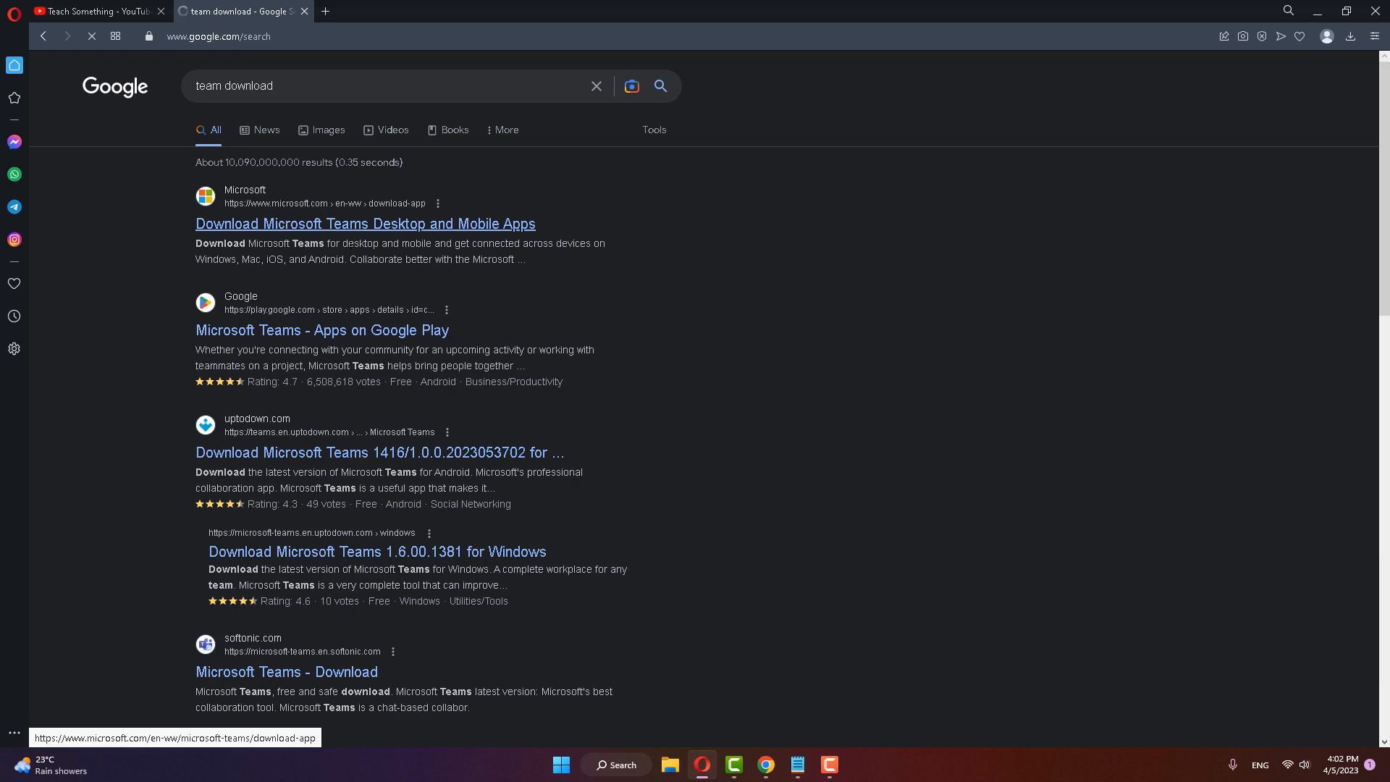
{"action": "left_click", "coordinate": [365, 227]}
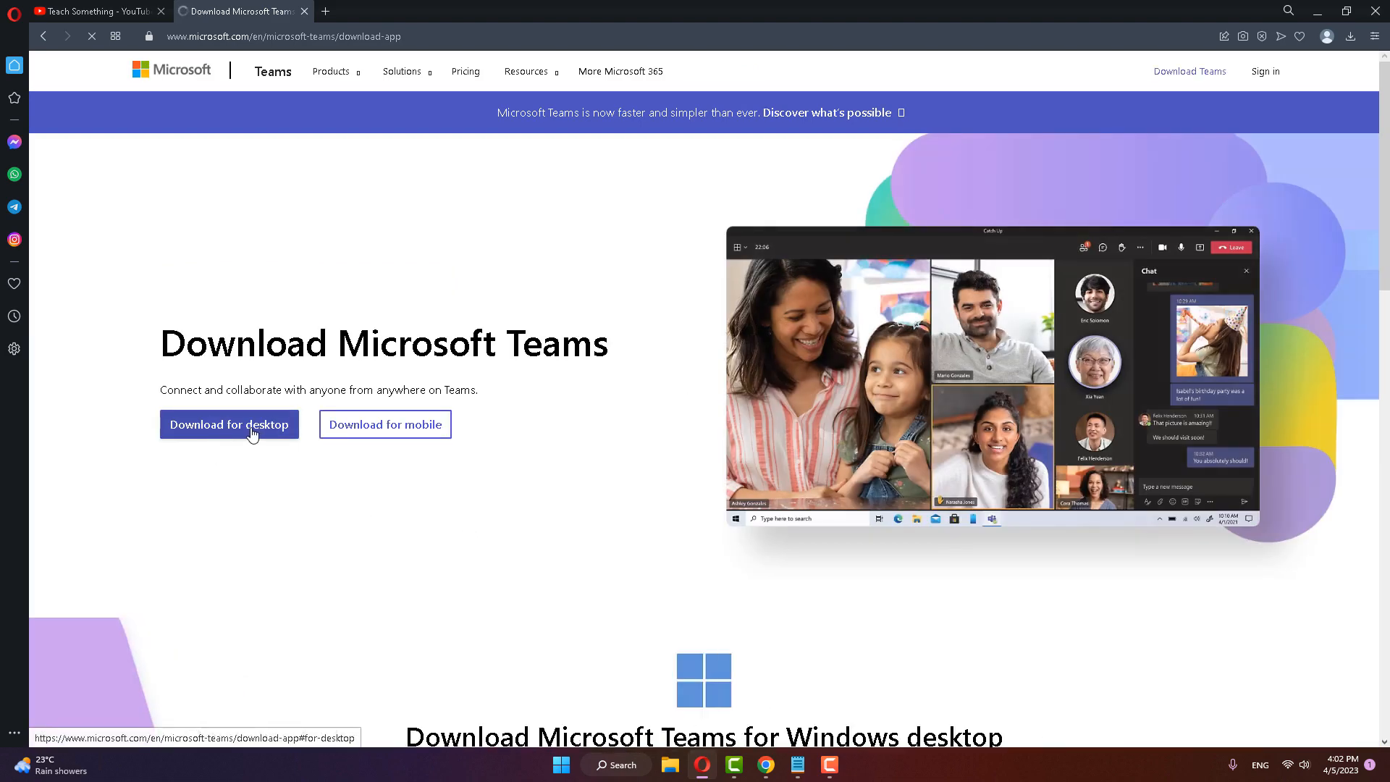
Step: Download the desktop version of Teams for home or small business and save MSTeamsSetup_c_l_ in the Downloads folder
{"action": "left_click", "coordinate": [252, 427]}
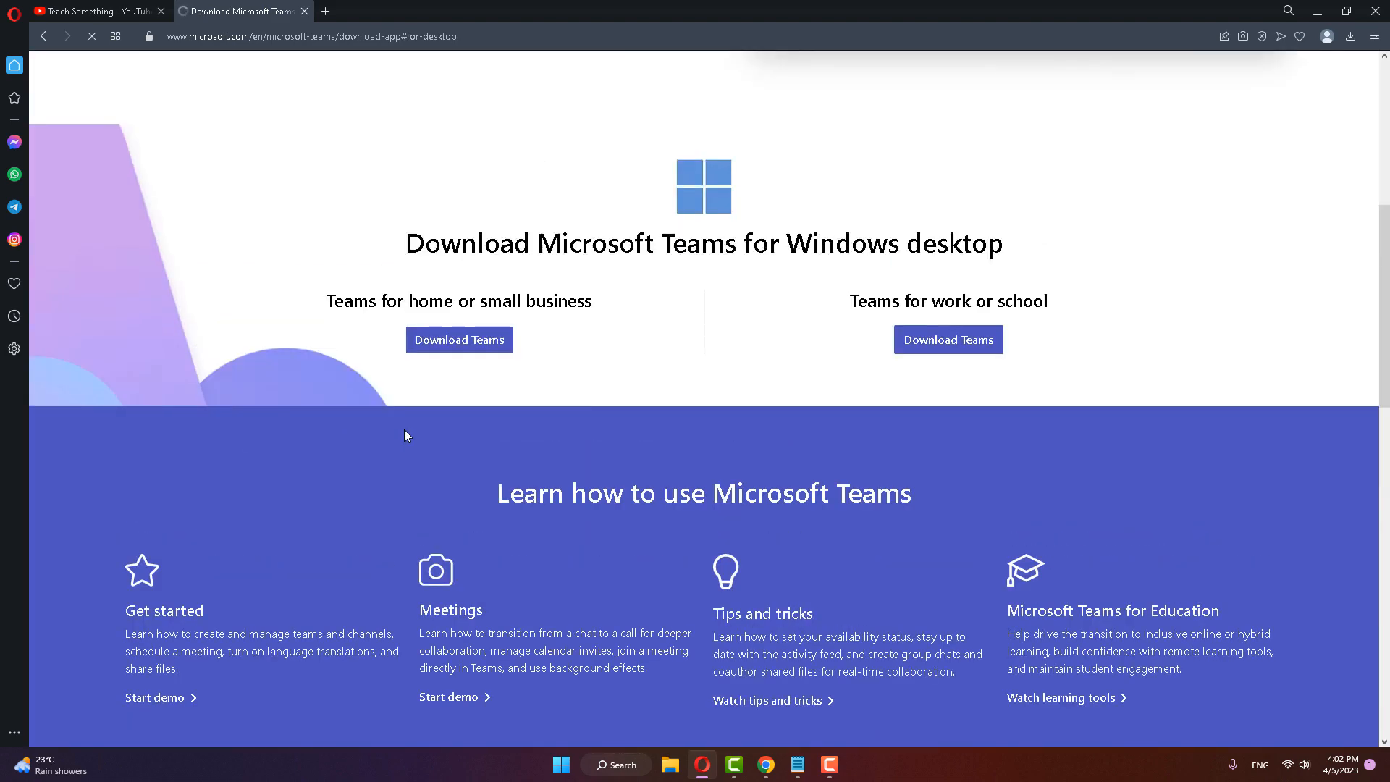
{"action": "scroll", "coordinate": [337, 457], "scroll_direction": "up", "scroll_amount": 5}
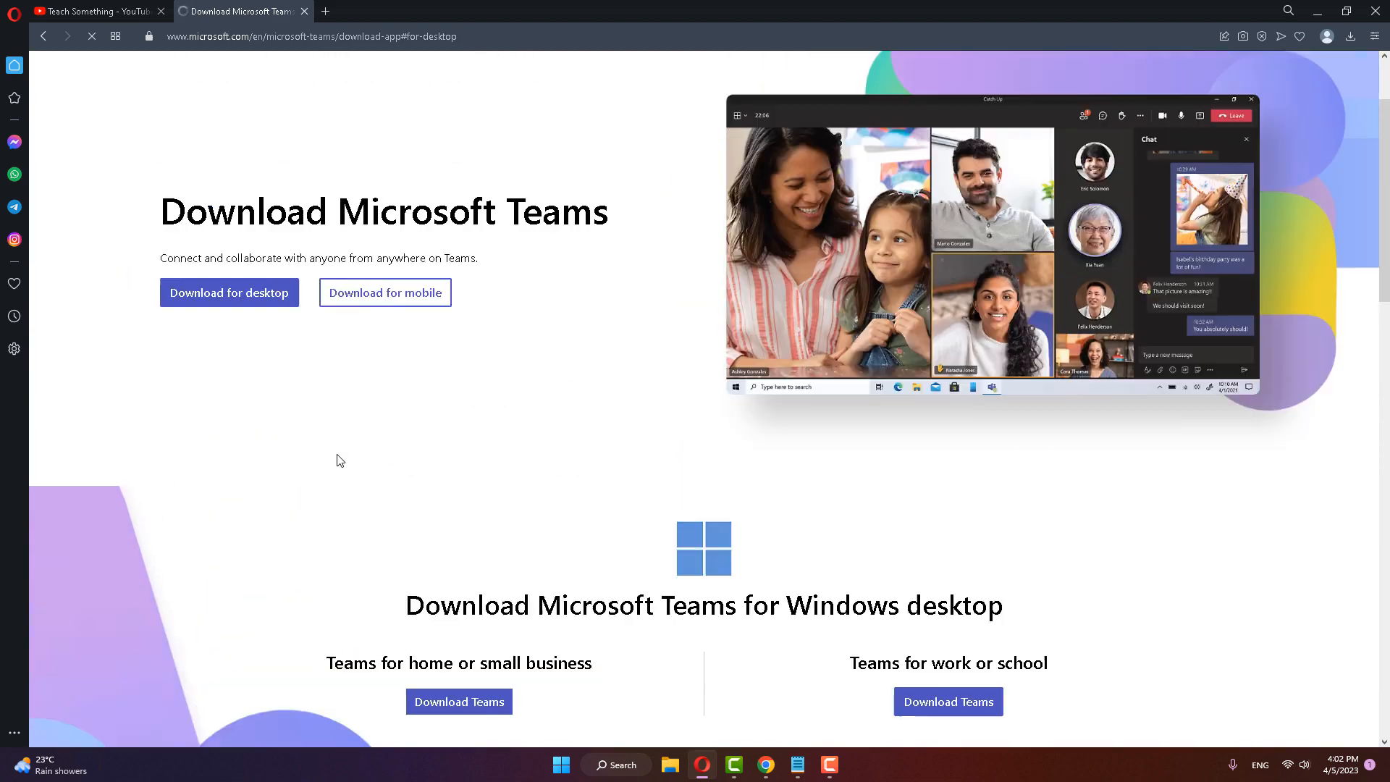
{"action": "scroll", "coordinate": [339, 458], "scroll_direction": "up", "scroll_amount": 1}
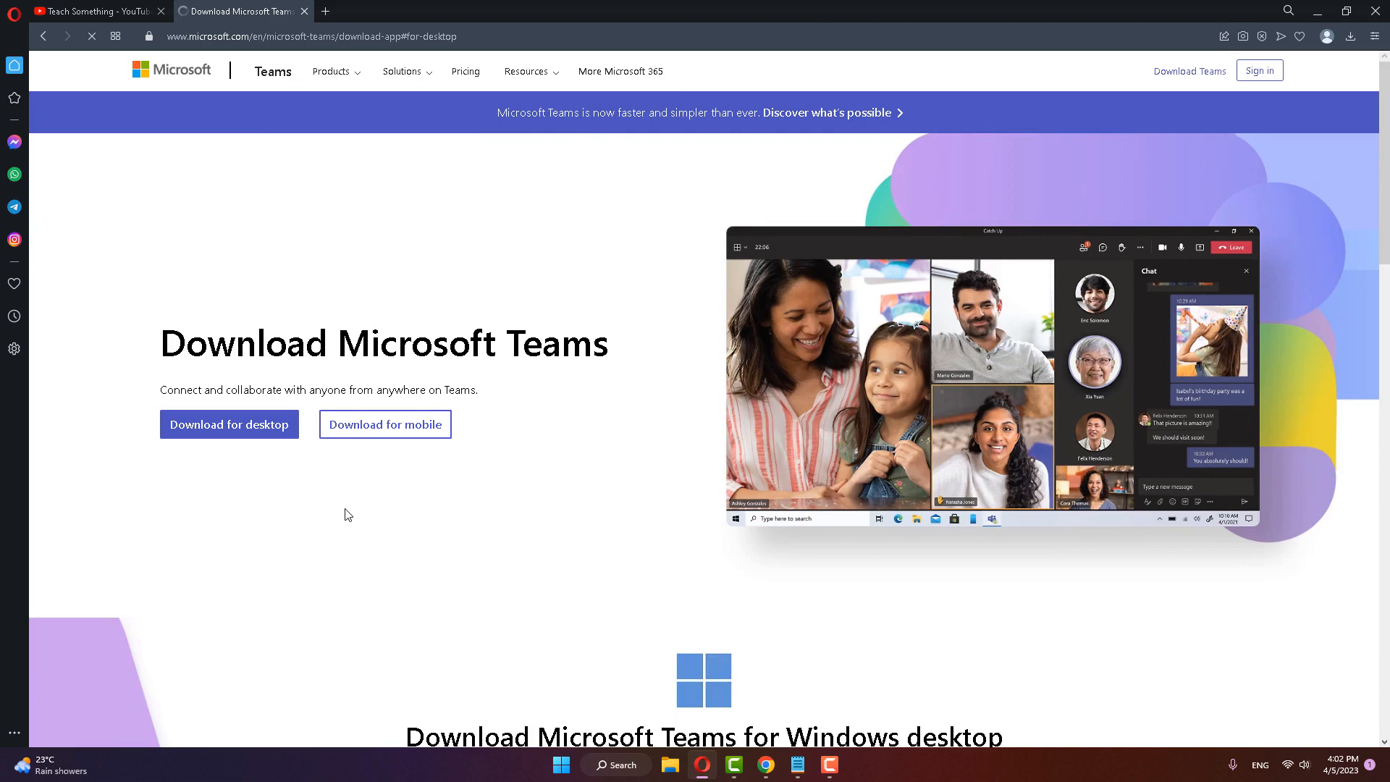
{"action": "left_click", "coordinate": [258, 428]}
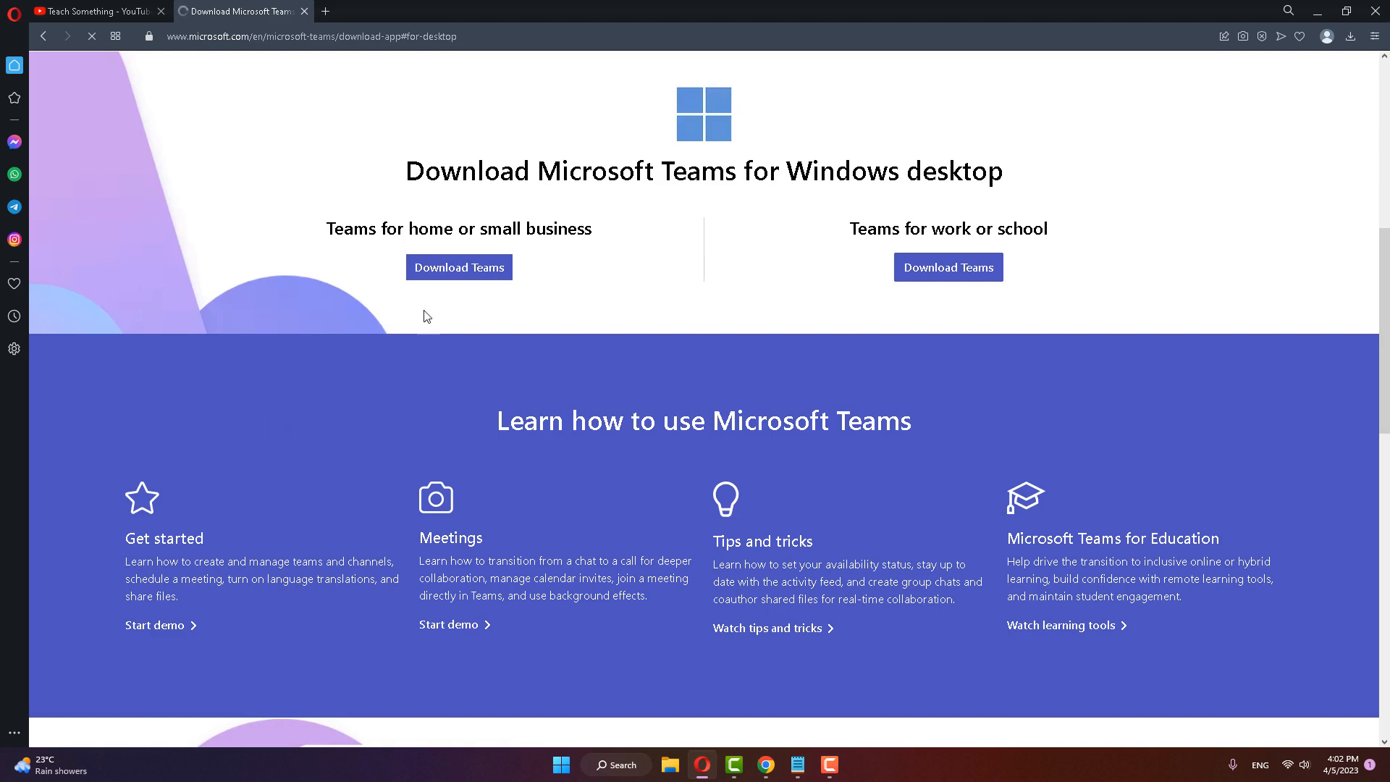
{"action": "left_click", "coordinate": [459, 267]}
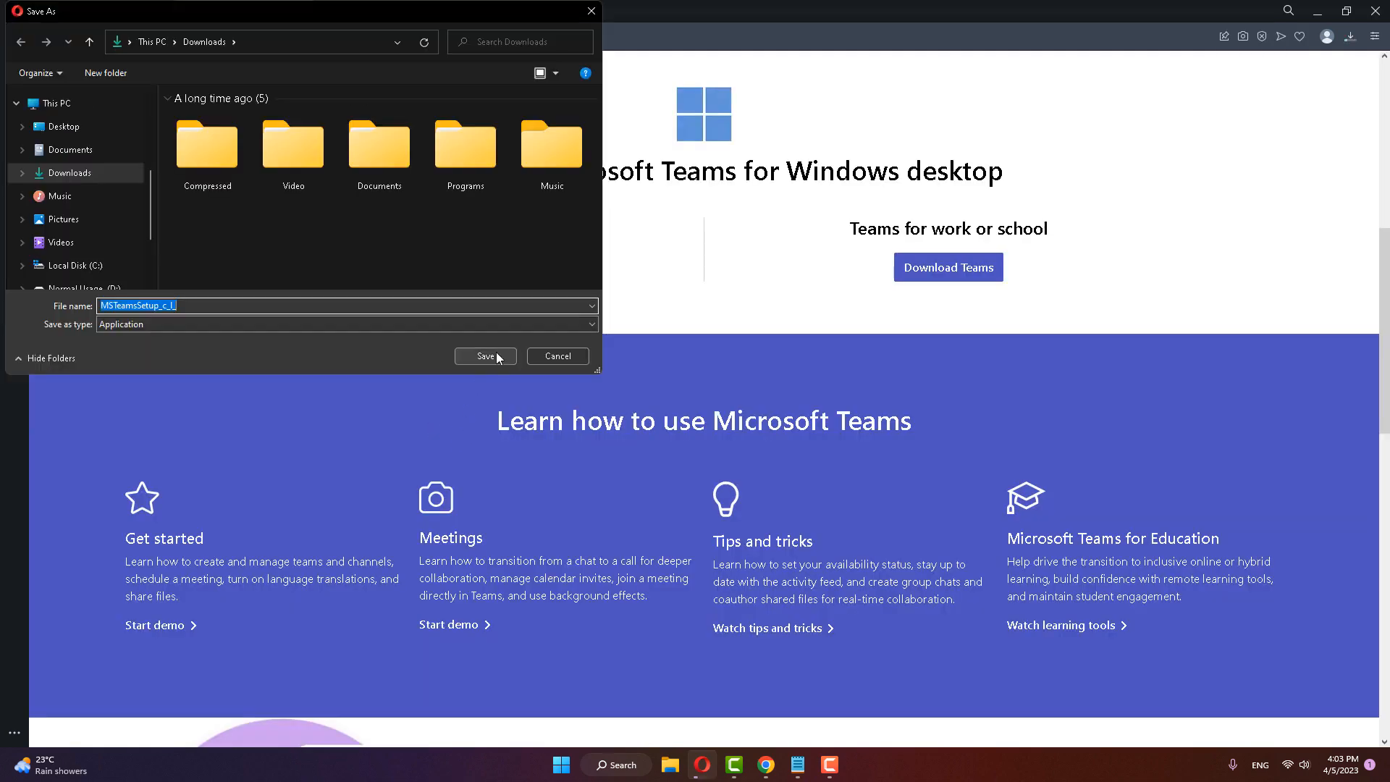
{"action": "left_click", "coordinate": [496, 356]}
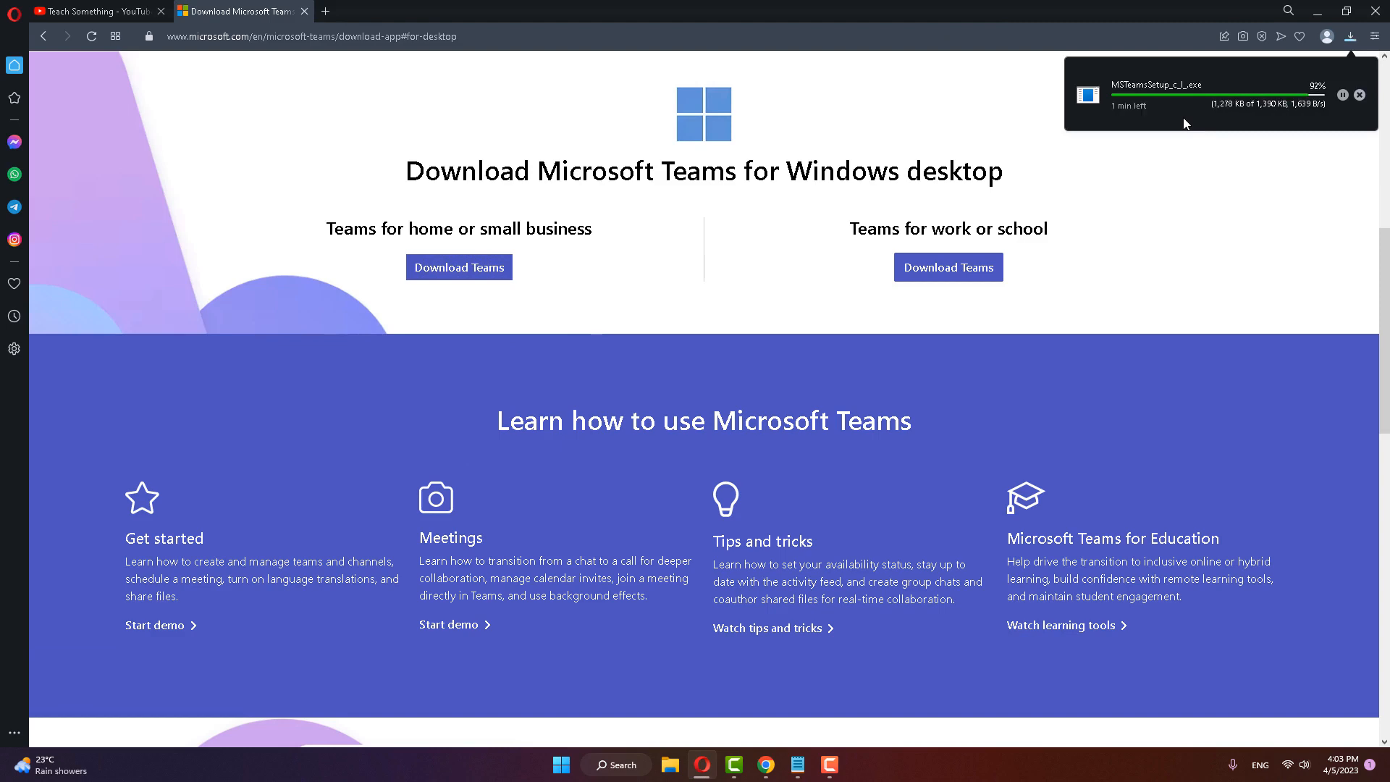
Step: Close the Teams welcome window and open the Program Files folder on Local Disk (C:) in File Explorer
{"action": "left_click", "coordinate": [742, 401]}
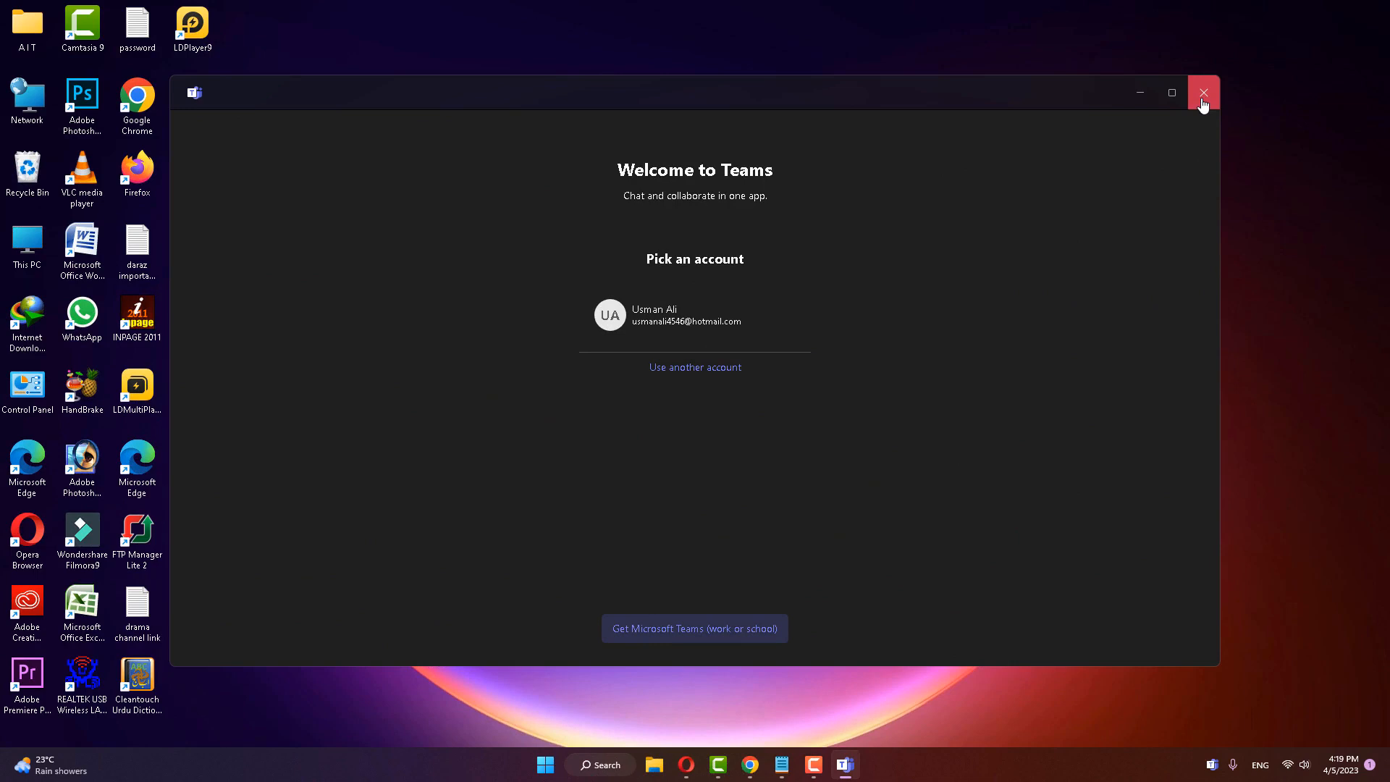
{"action": "left_click", "coordinate": [1203, 106]}
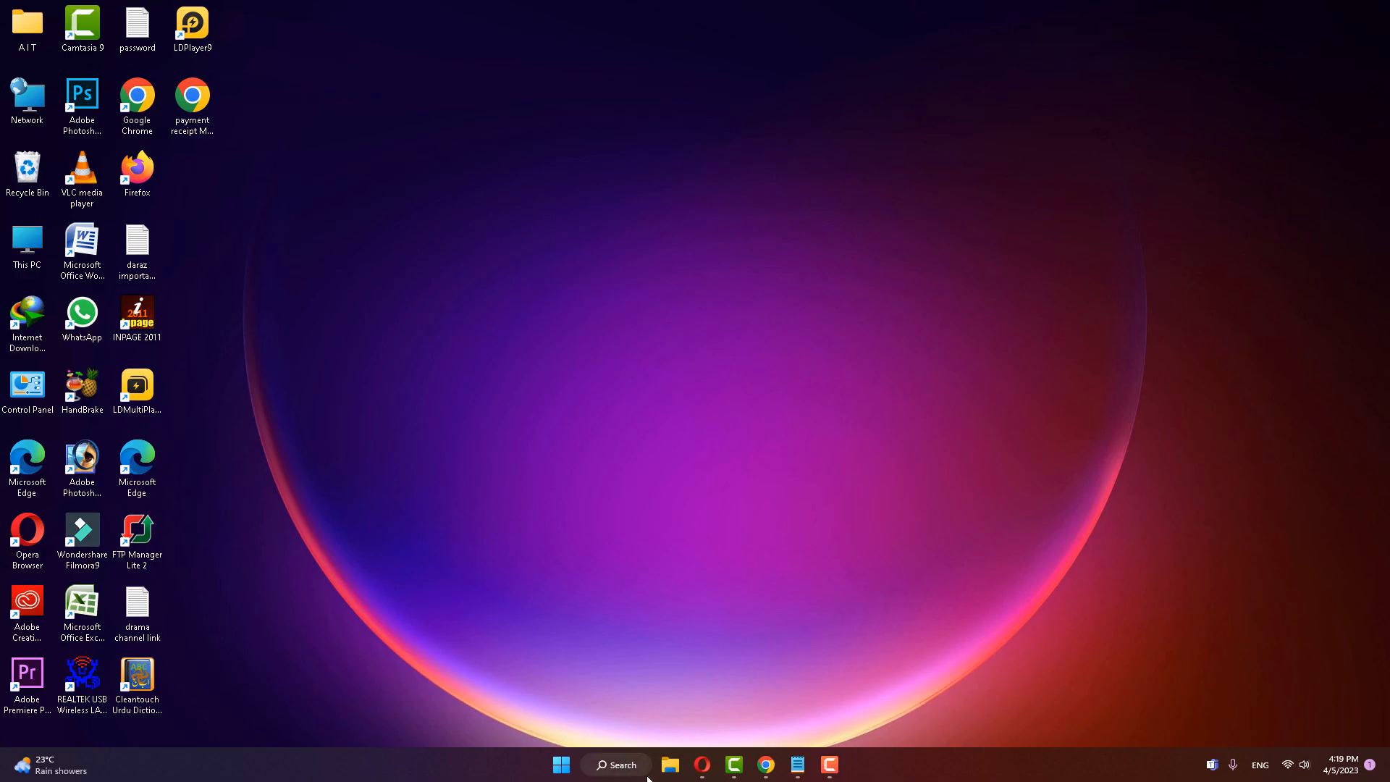
{"action": "left_click", "coordinate": [670, 765]}
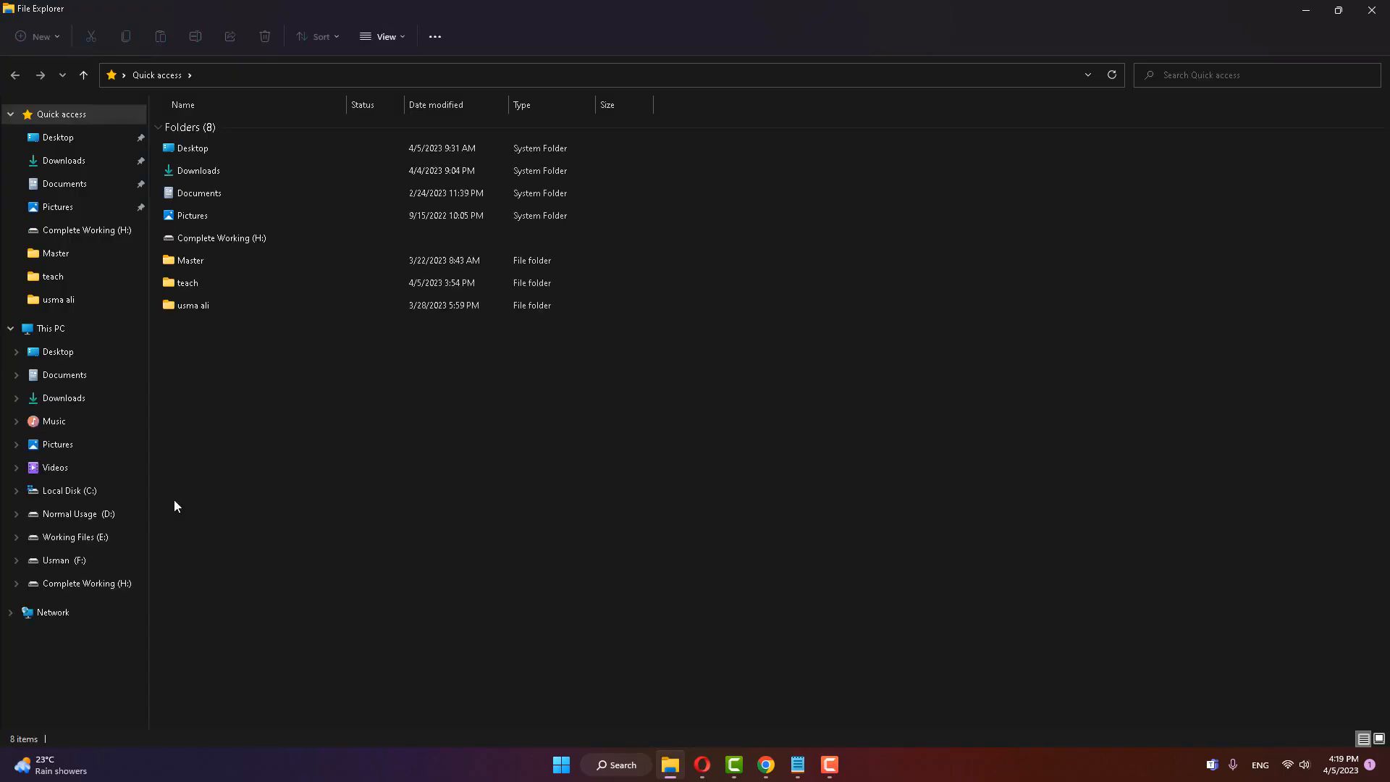
{"action": "left_click", "coordinate": [72, 490]}
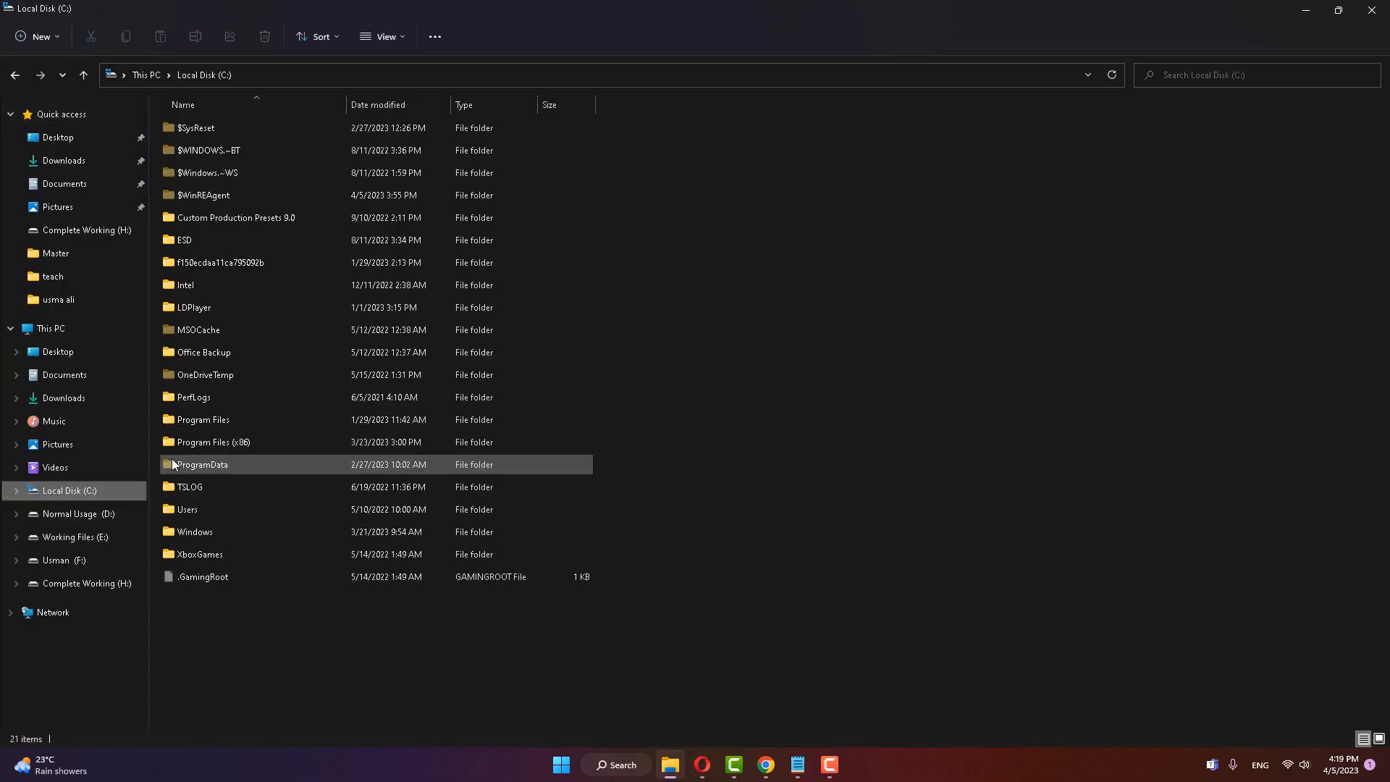
{"action": "double_click", "coordinate": [207, 423]}
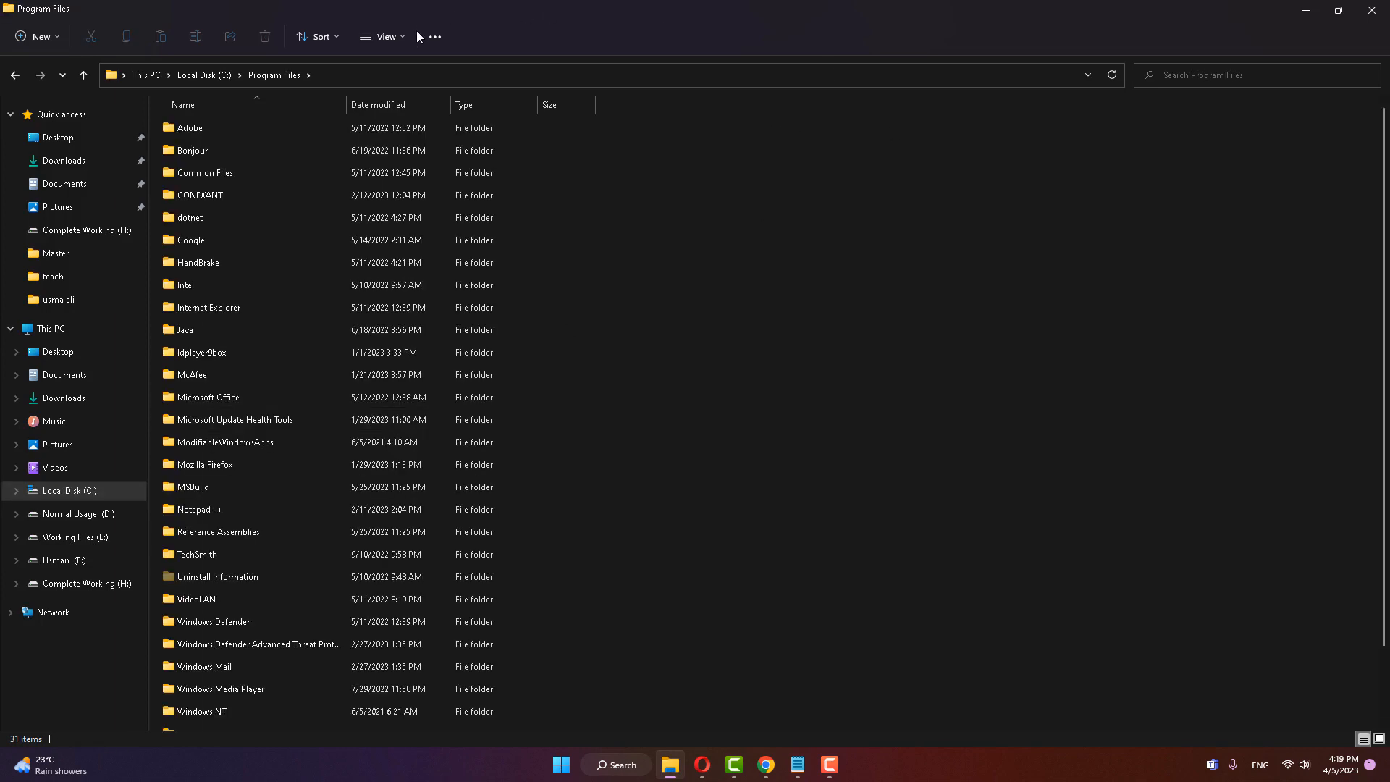
Step: Set Folder Options to show hidden files, folders, and drives
{"action": "left_click", "coordinate": [443, 39]}
{"action": "left_click", "coordinate": [381, 227]}
{"action": "left_click", "coordinate": [77, 145]}
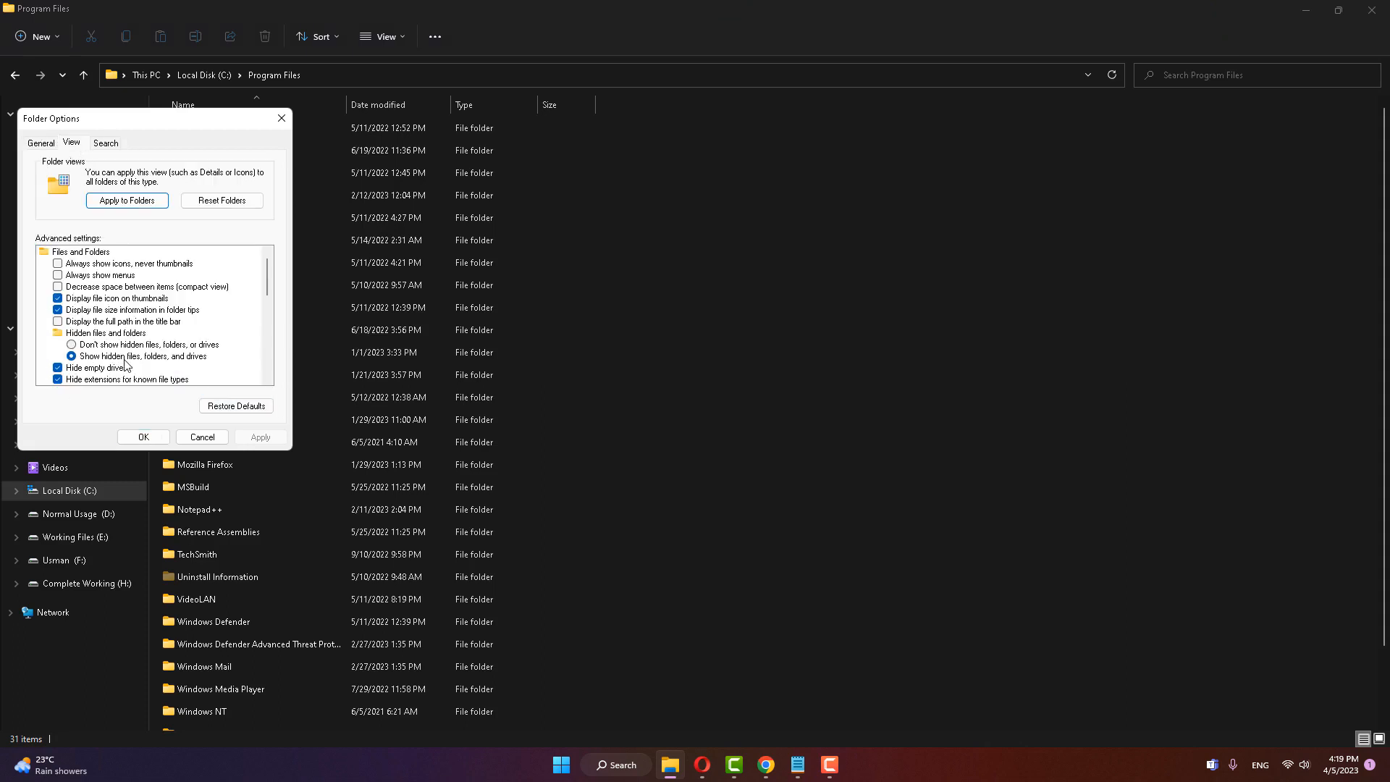
{"action": "left_click", "coordinate": [144, 436]}
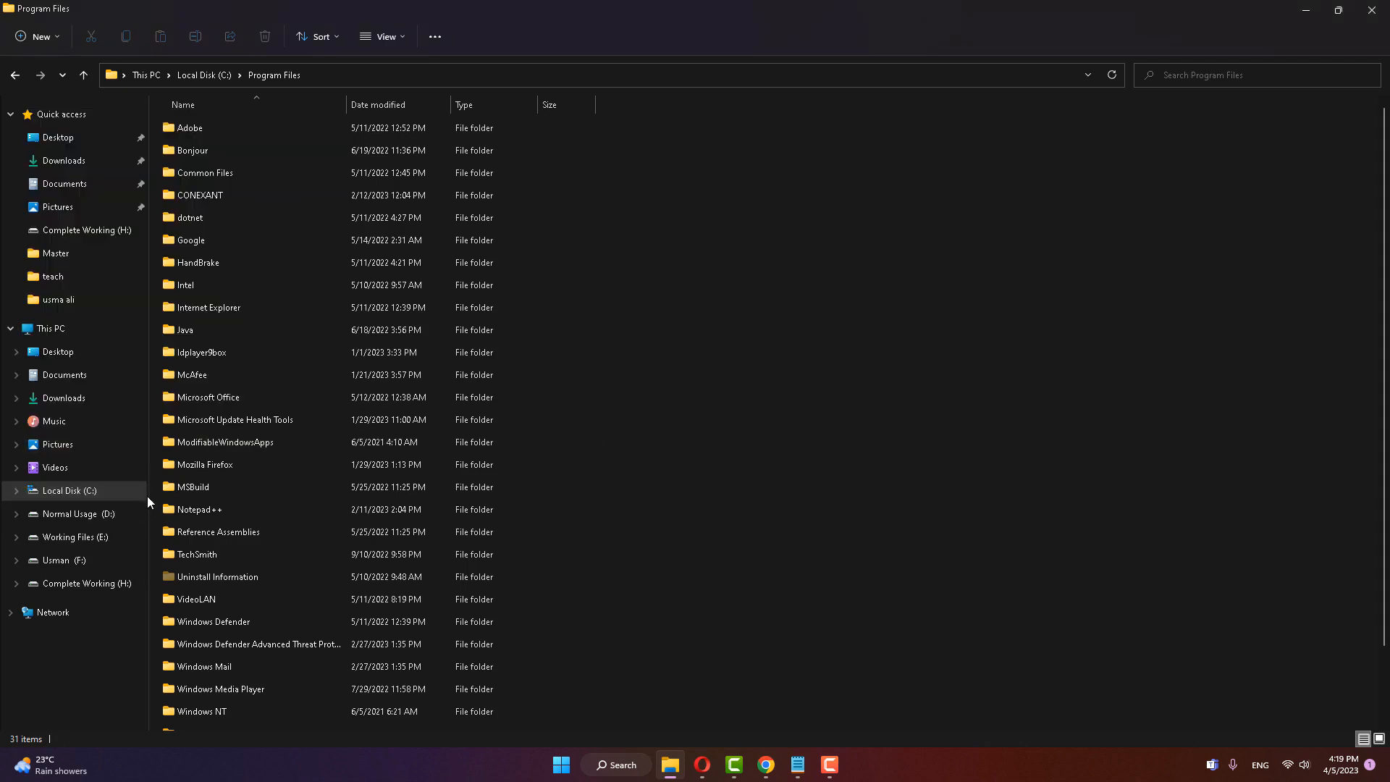
{"action": "left_click", "coordinate": [210, 579]}
{"action": "scroll", "coordinate": [249, 577], "scroll_direction": "down", "scroll_amount": 1}
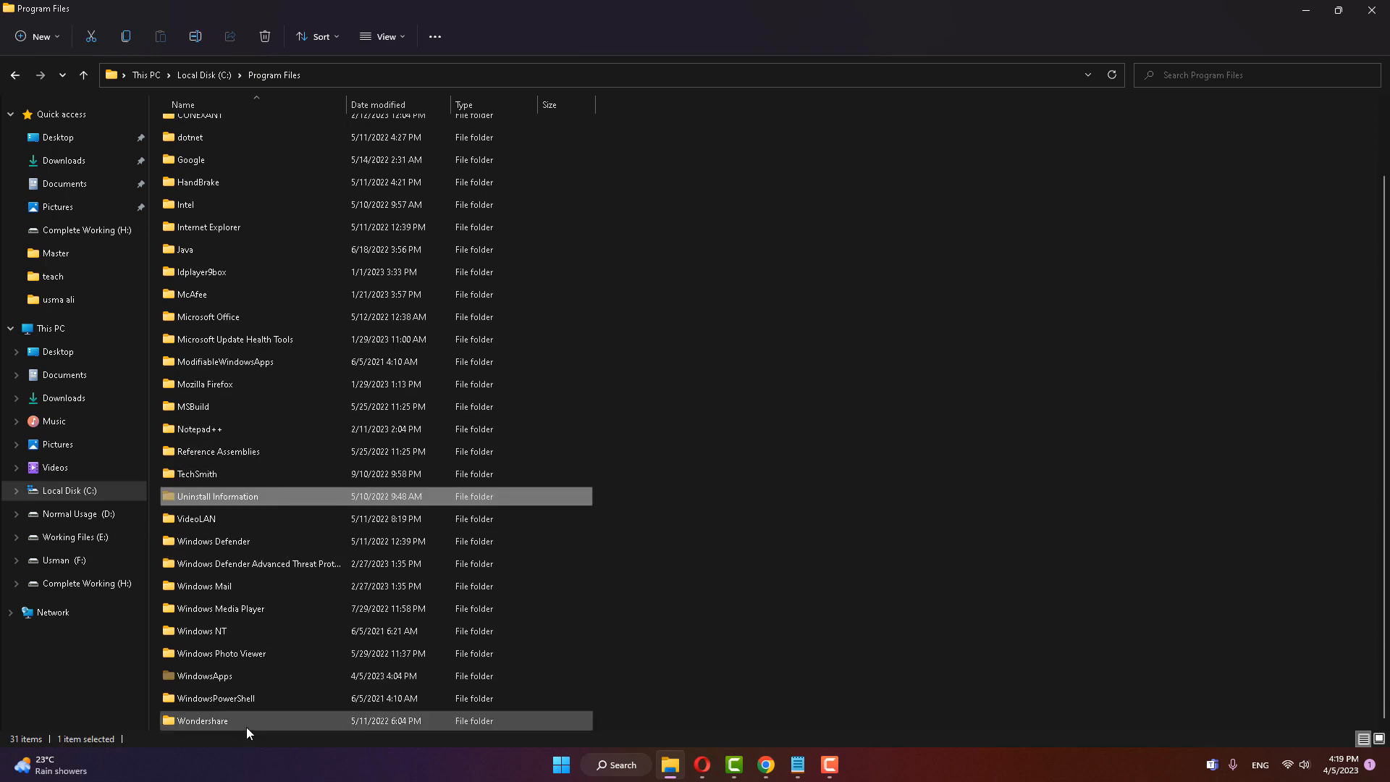
{"action": "left_click", "coordinate": [240, 675]}
{"action": "left_click", "coordinate": [215, 675]}
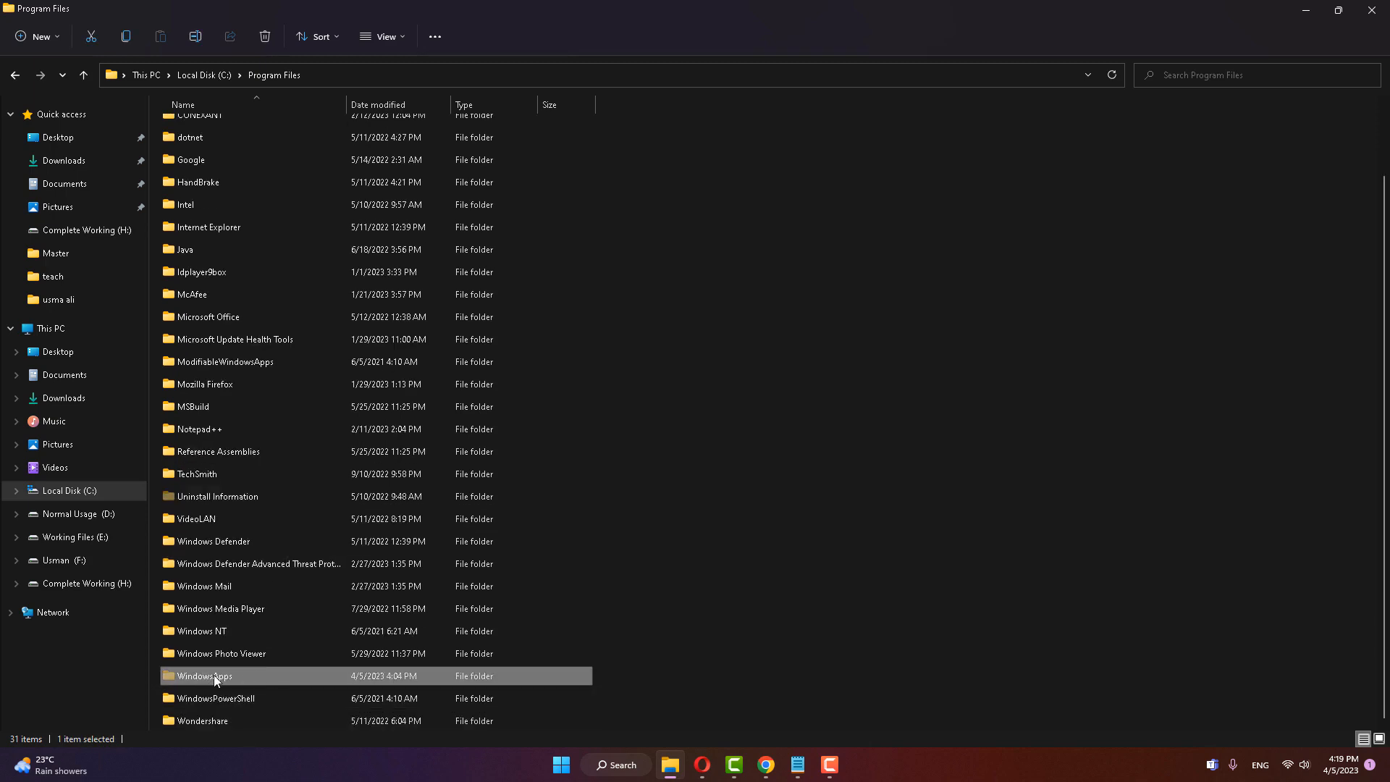
{"action": "right_click", "coordinate": [215, 679]}
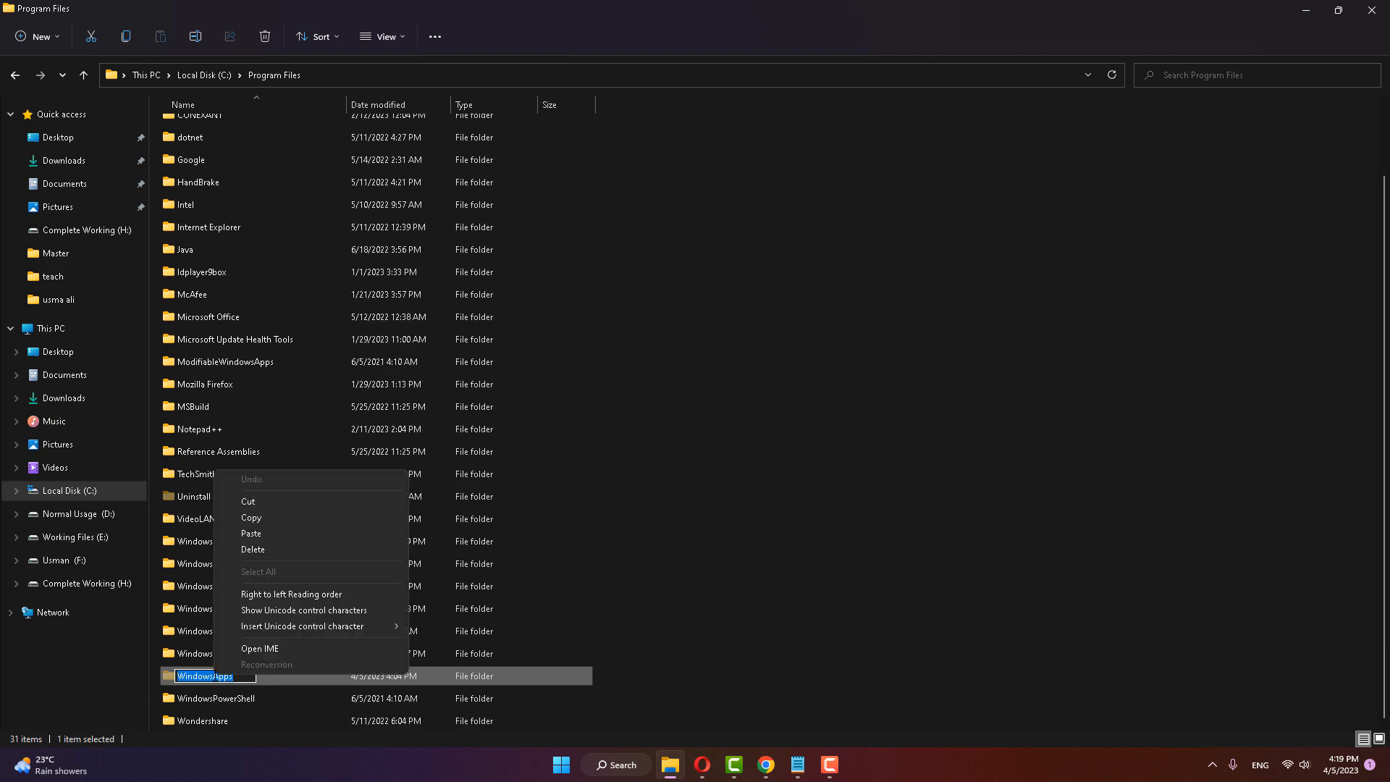
{"action": "left_click", "coordinate": [195, 646]}
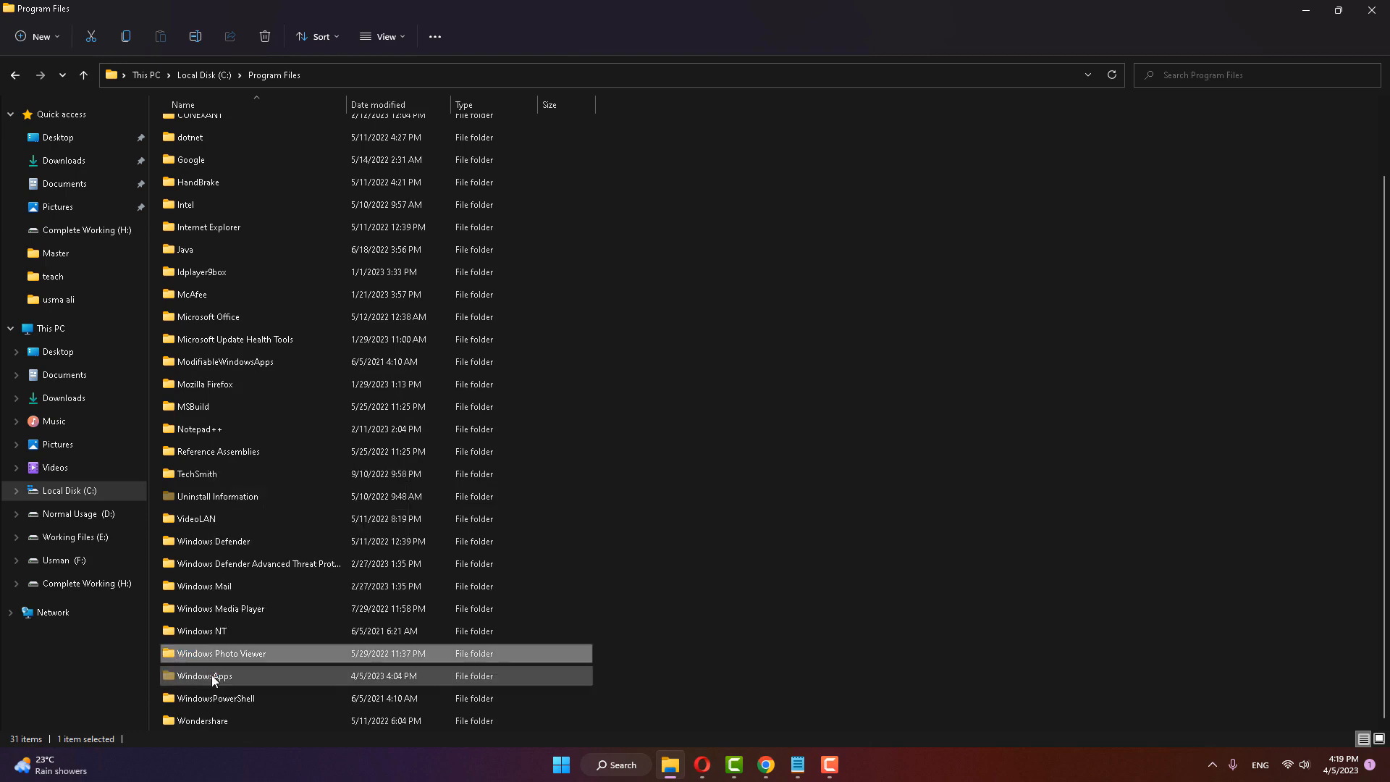
{"action": "left_click", "coordinate": [212, 677]}
{"action": "right_click", "coordinate": [210, 676]}
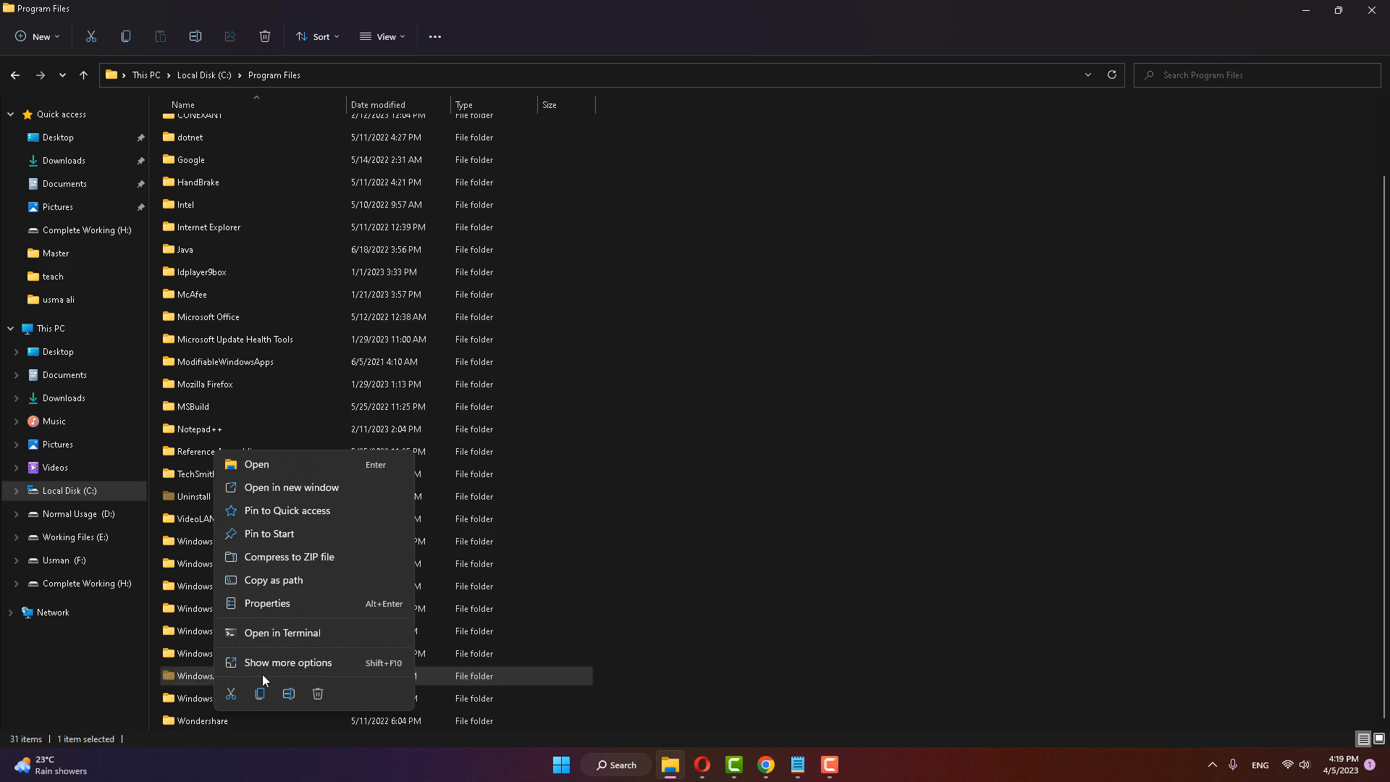
{"action": "left_click", "coordinate": [298, 665]}
{"action": "left_click", "coordinate": [314, 664]}
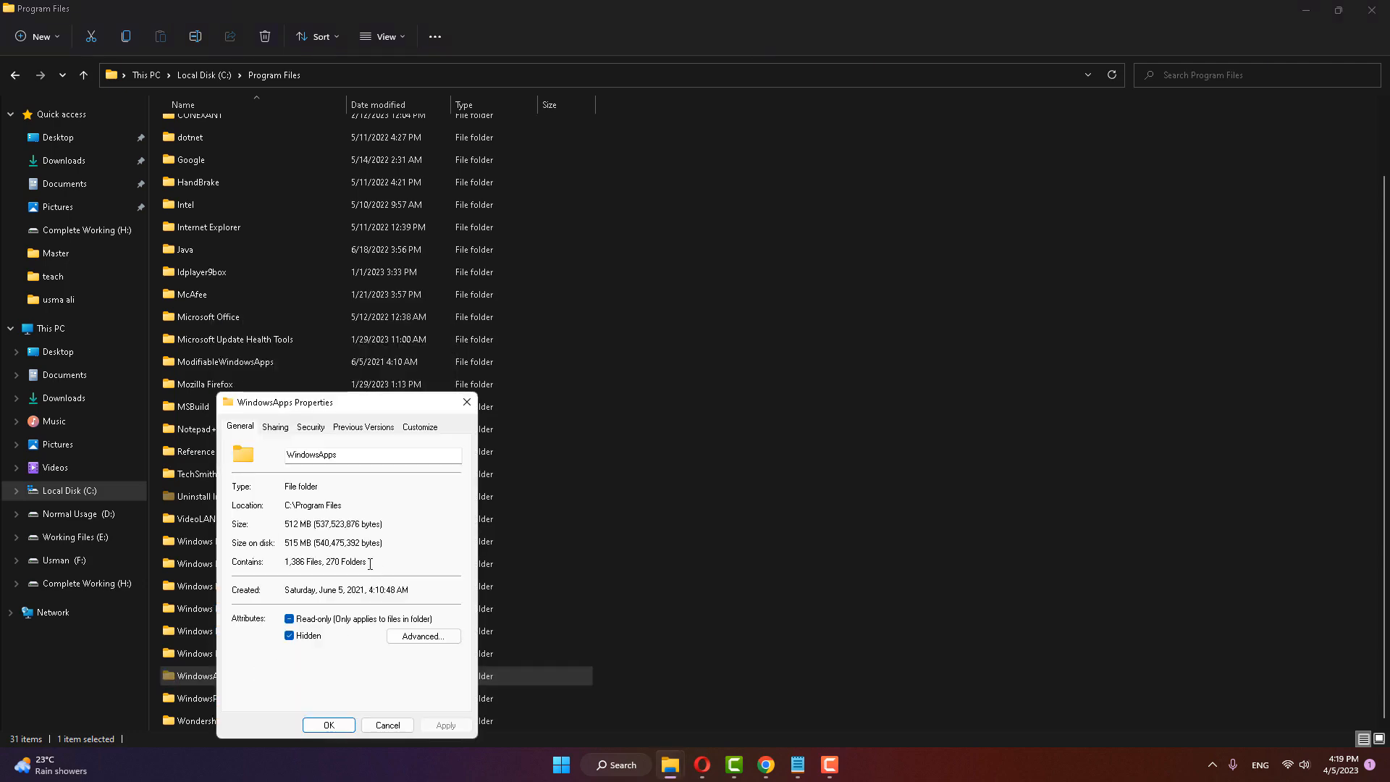
{"action": "left_click_drag", "start_coordinate": [363, 403], "coordinate": [420, 338]}
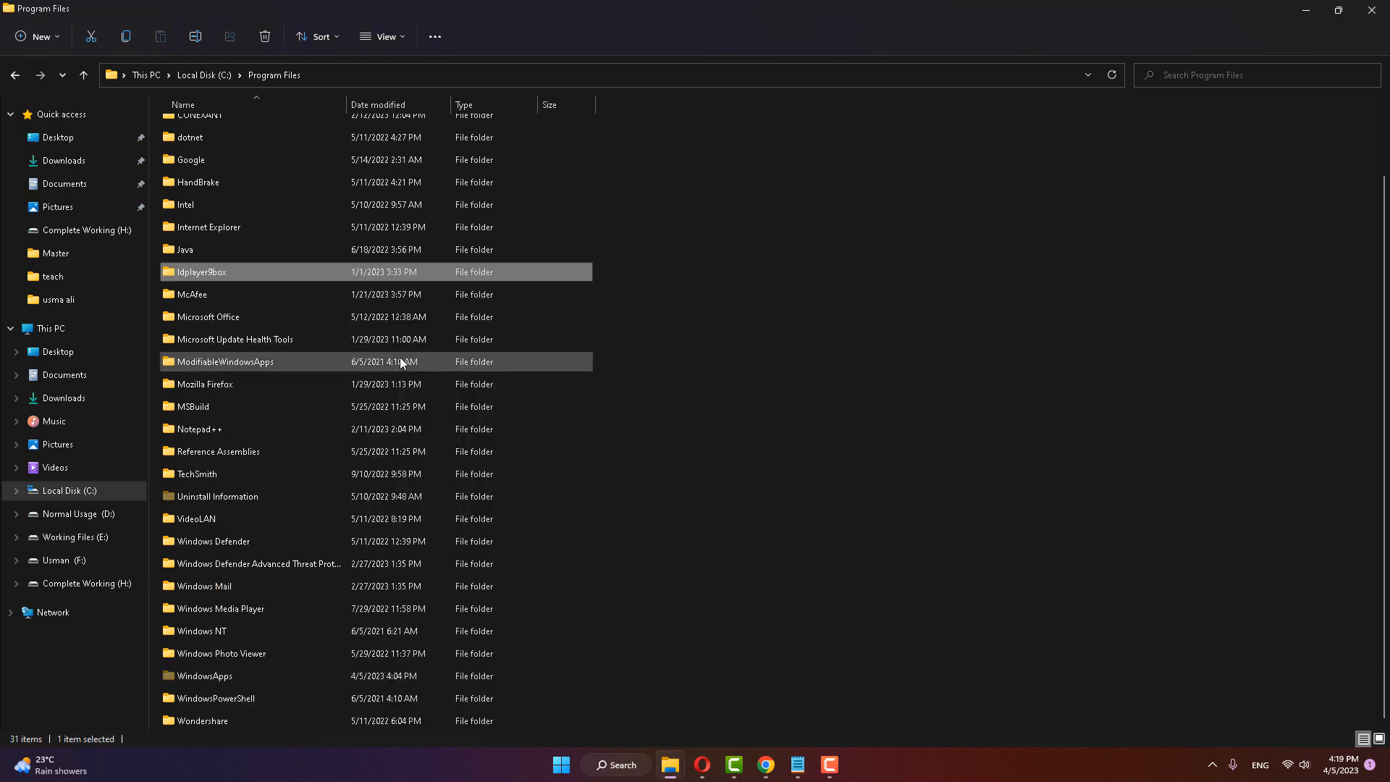
Step: Open the advanced security settings of the WindowsApps folder in Program Files
{"action": "left_click", "coordinate": [210, 676]}
{"action": "right_click", "coordinate": [210, 677]}
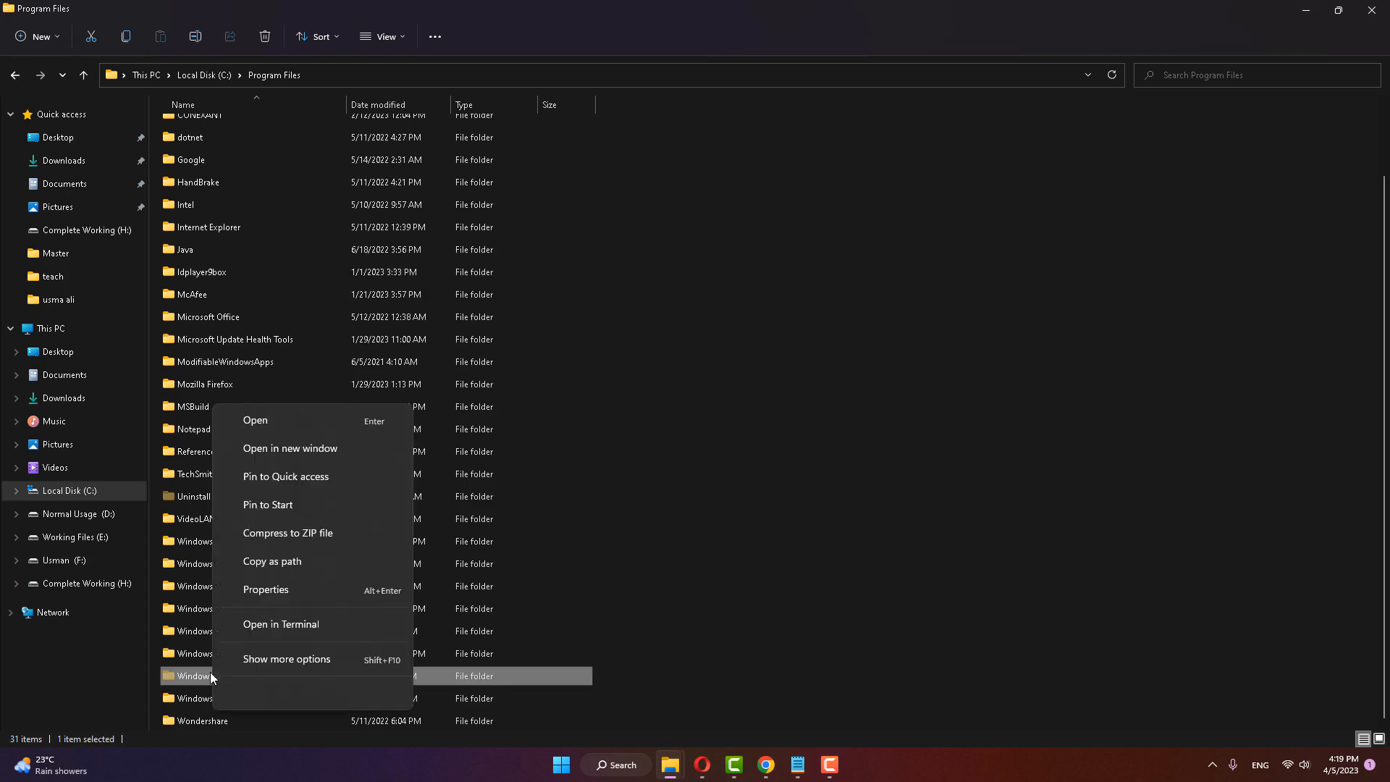
{"action": "left_click", "coordinate": [275, 662]}
{"action": "left_click", "coordinate": [260, 664]}
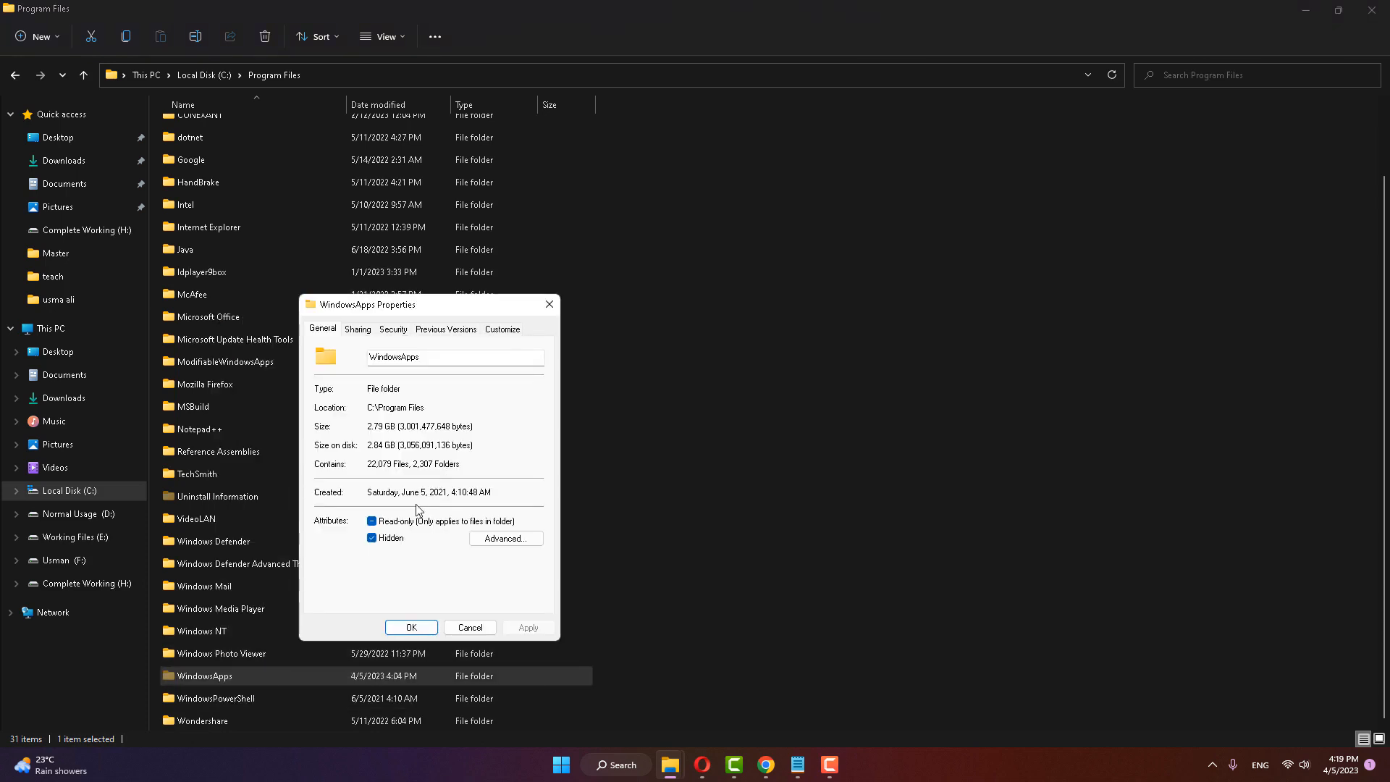
{"action": "left_click", "coordinate": [395, 331]}
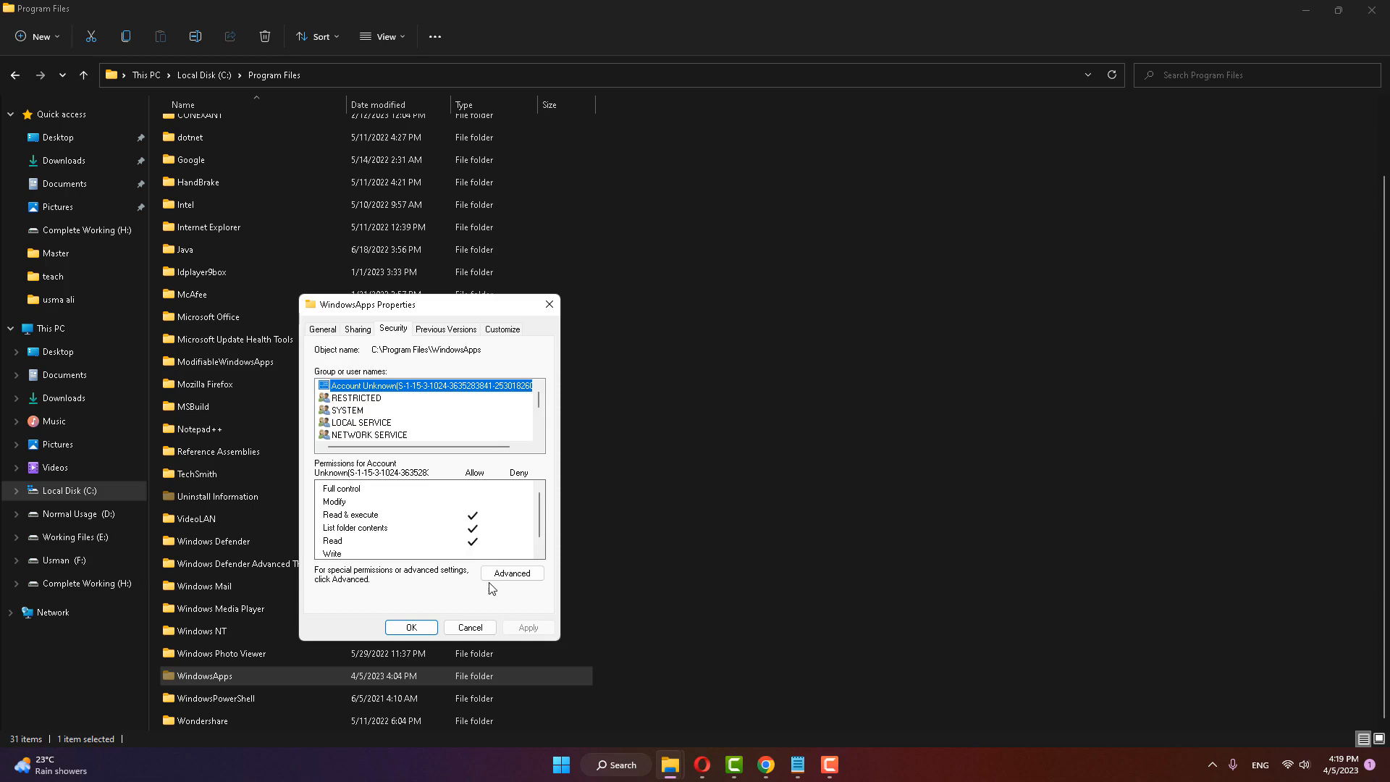
{"action": "left_click", "coordinate": [514, 574]}
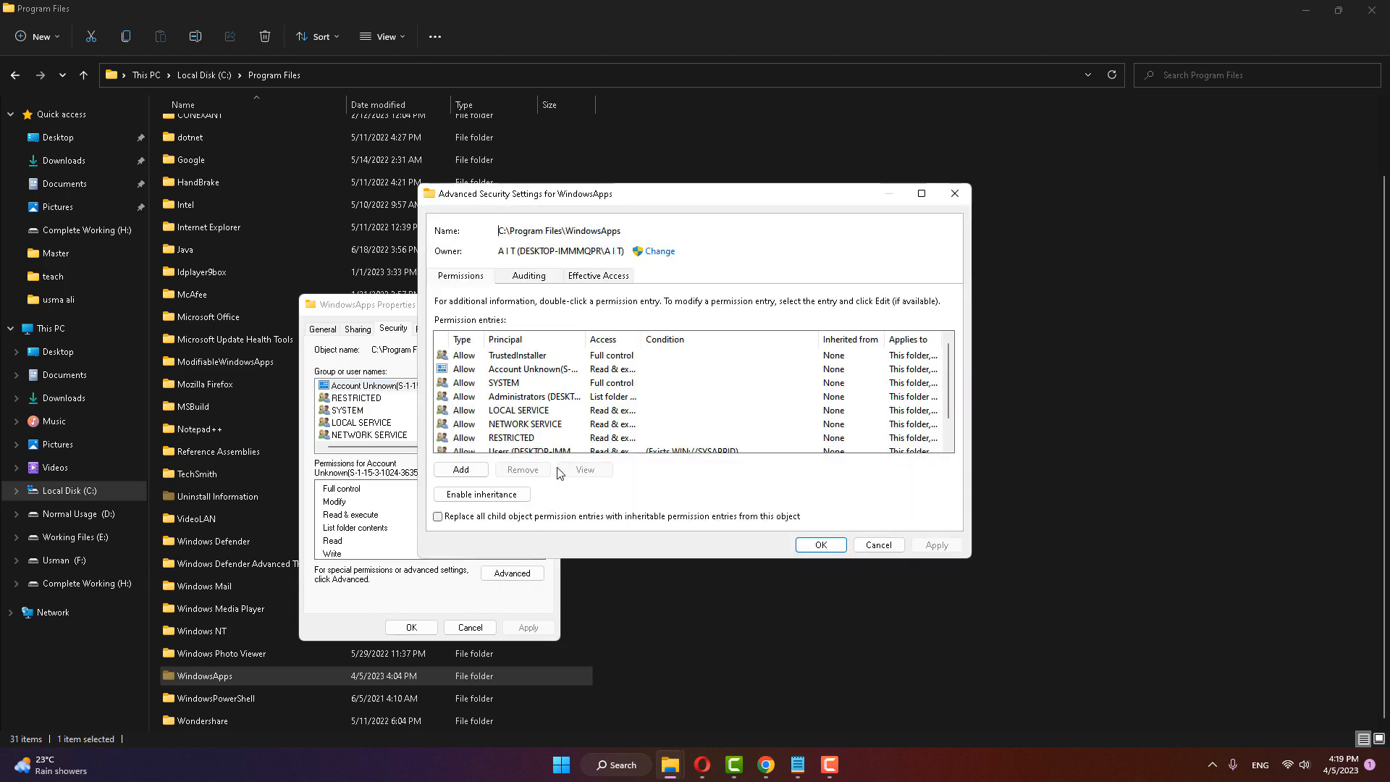
Step: Start changing the WindowsApps folder's owner and pick the local user account from a search of all users and groups
{"action": "left_click", "coordinate": [659, 252]}
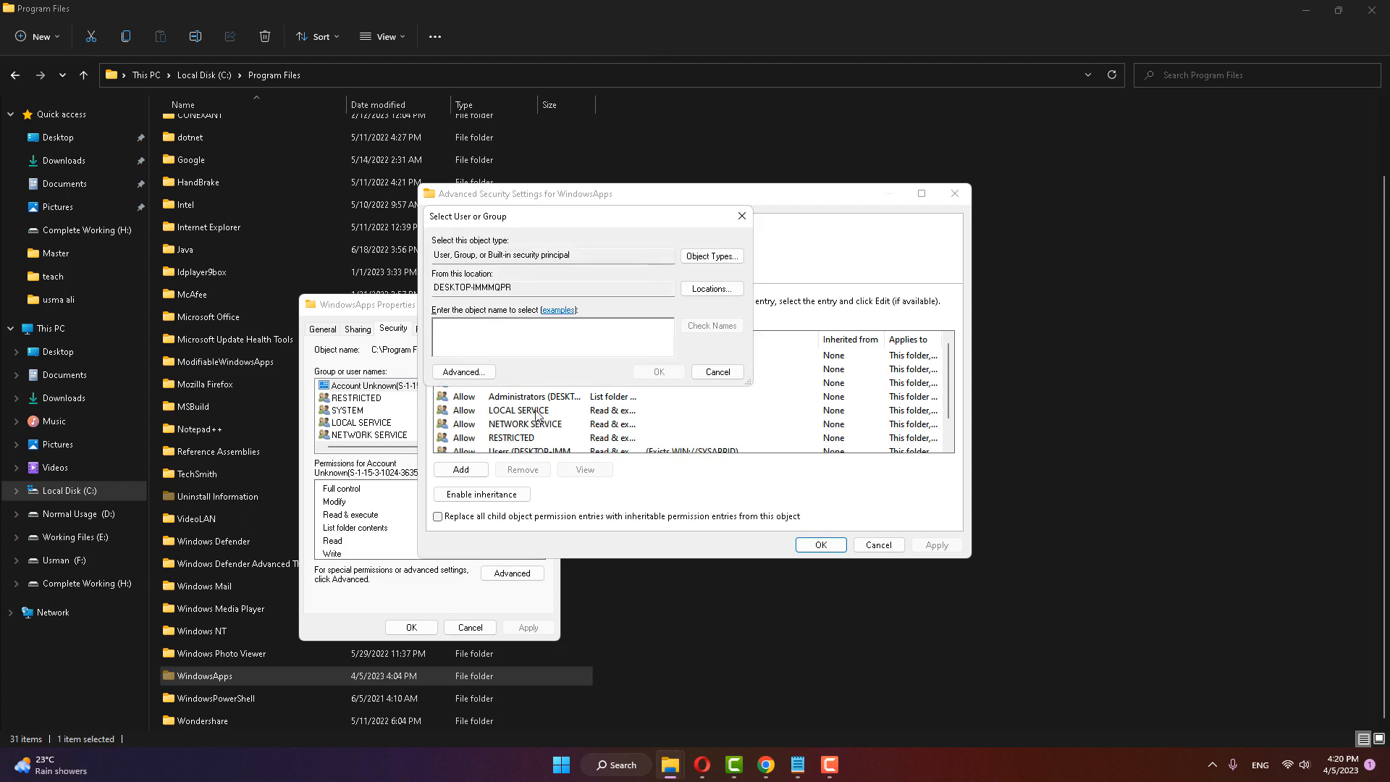
{"action": "left_click", "coordinate": [464, 372]}
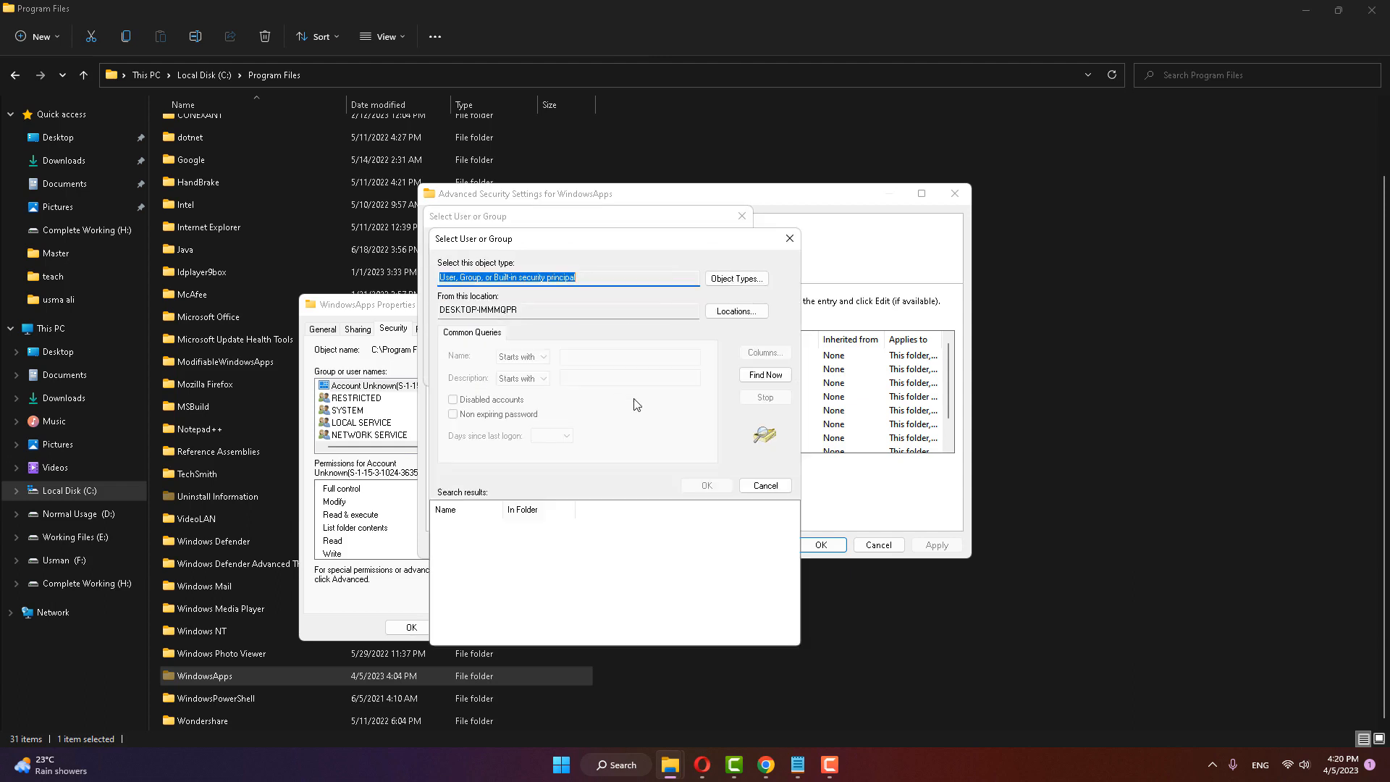
{"action": "left_click", "coordinate": [765, 375]}
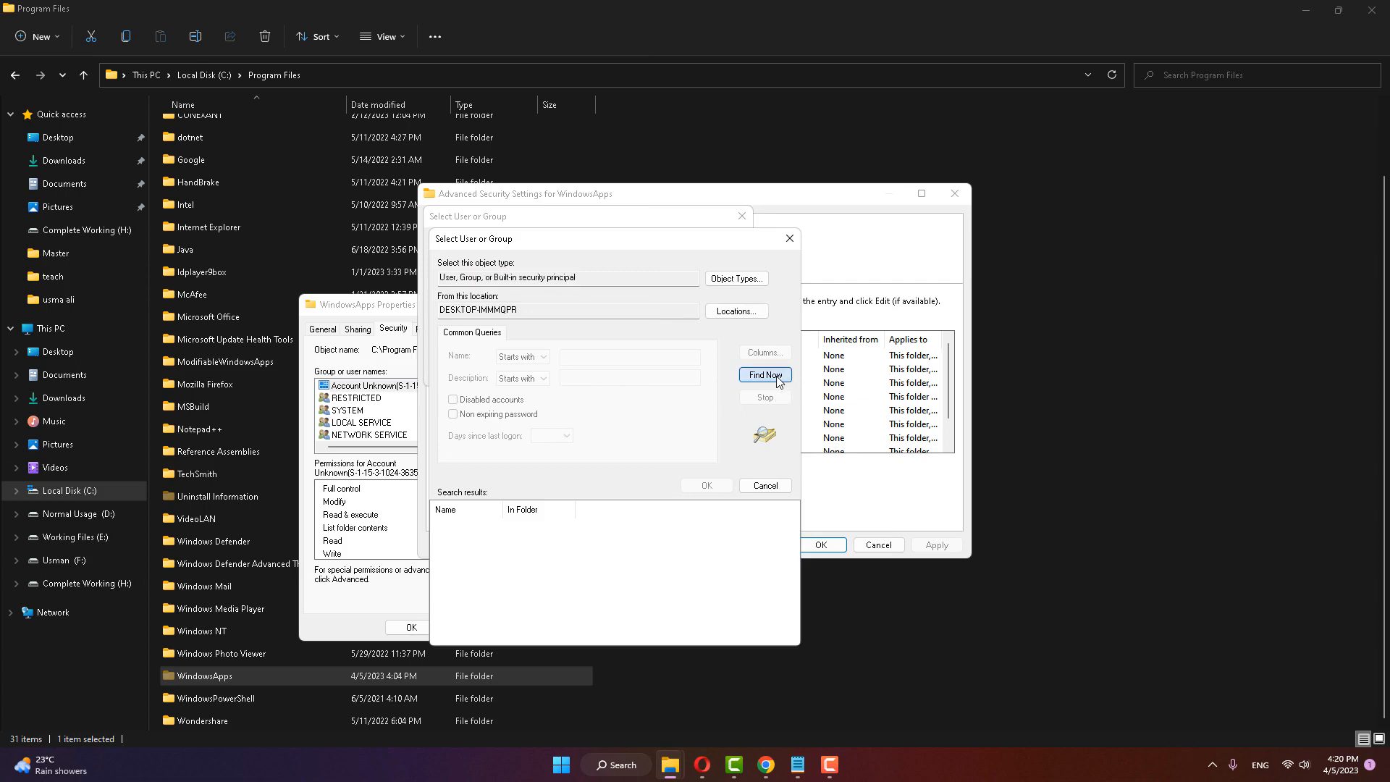
{"action": "scroll", "coordinate": [592, 583], "scroll_direction": "down", "scroll_amount": 1}
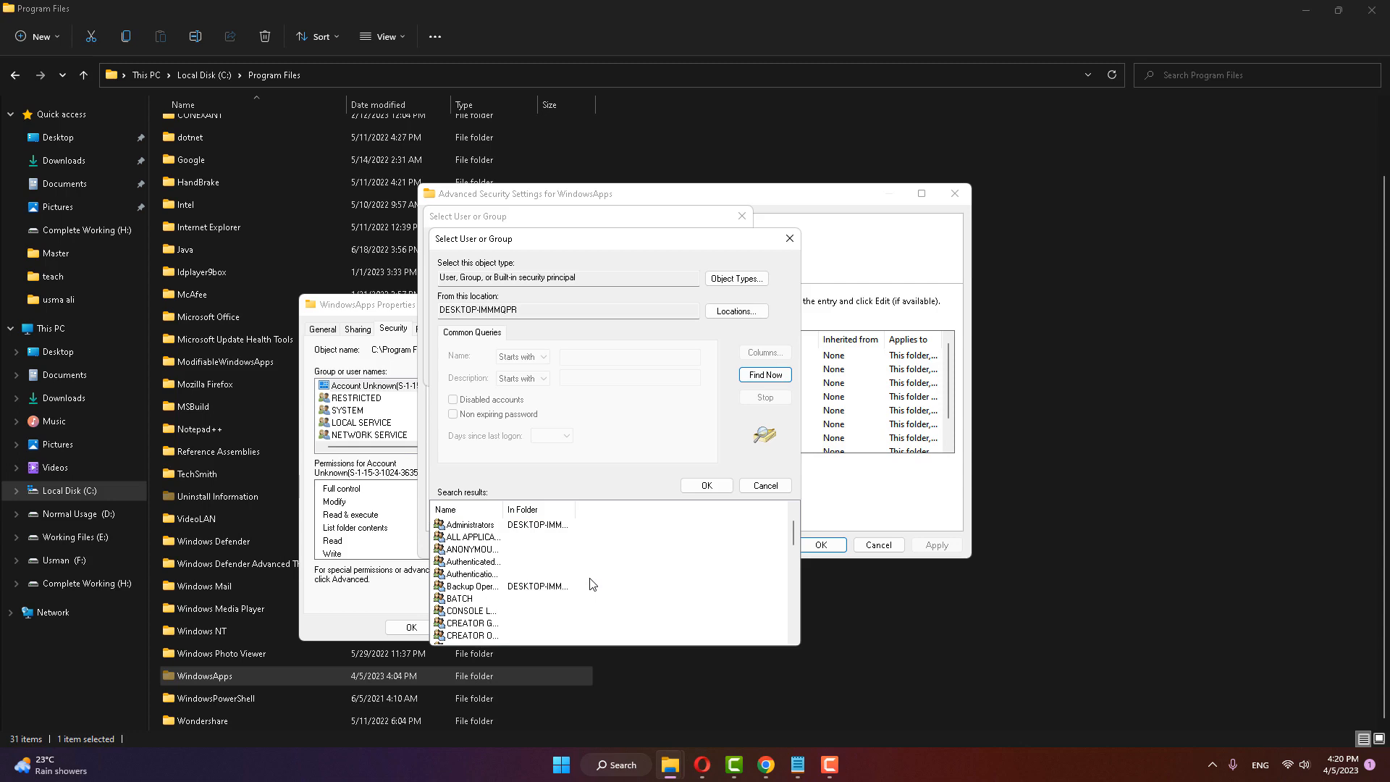
{"action": "scroll", "coordinate": [592, 584], "scroll_direction": "up", "scroll_amount": 1}
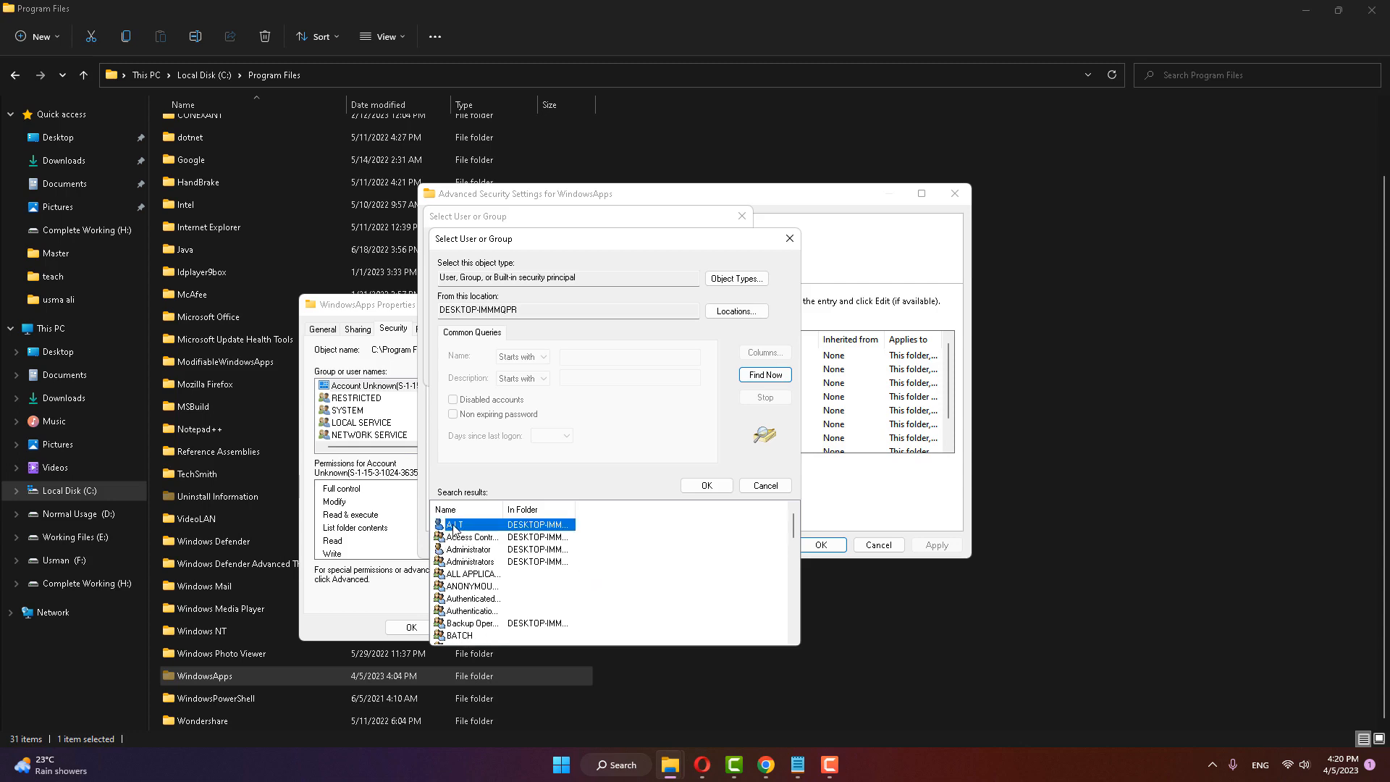
{"action": "left_click", "coordinate": [707, 485]}
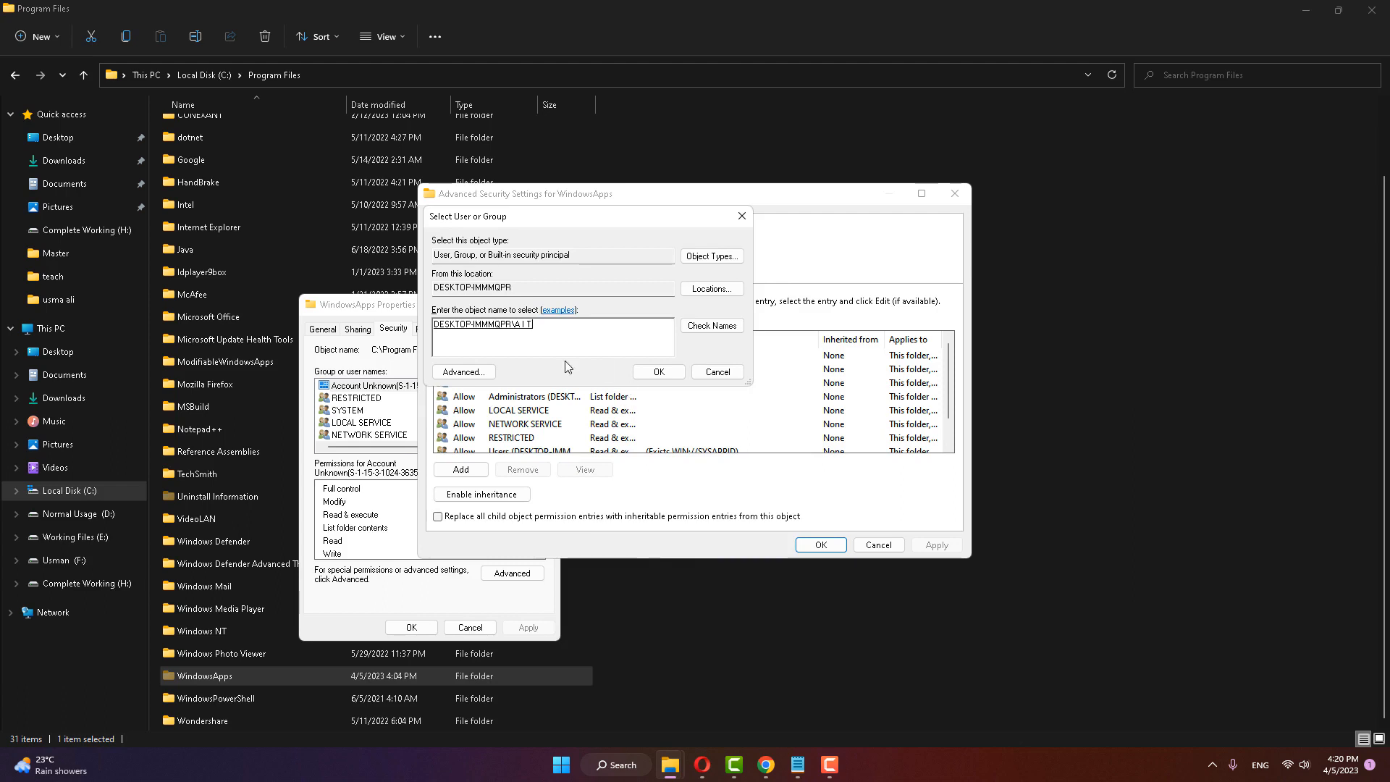
Step: Search for the local user account again, check its name and confirm it as the WindowsApps folder's owner
{"action": "left_click", "coordinate": [475, 374]}
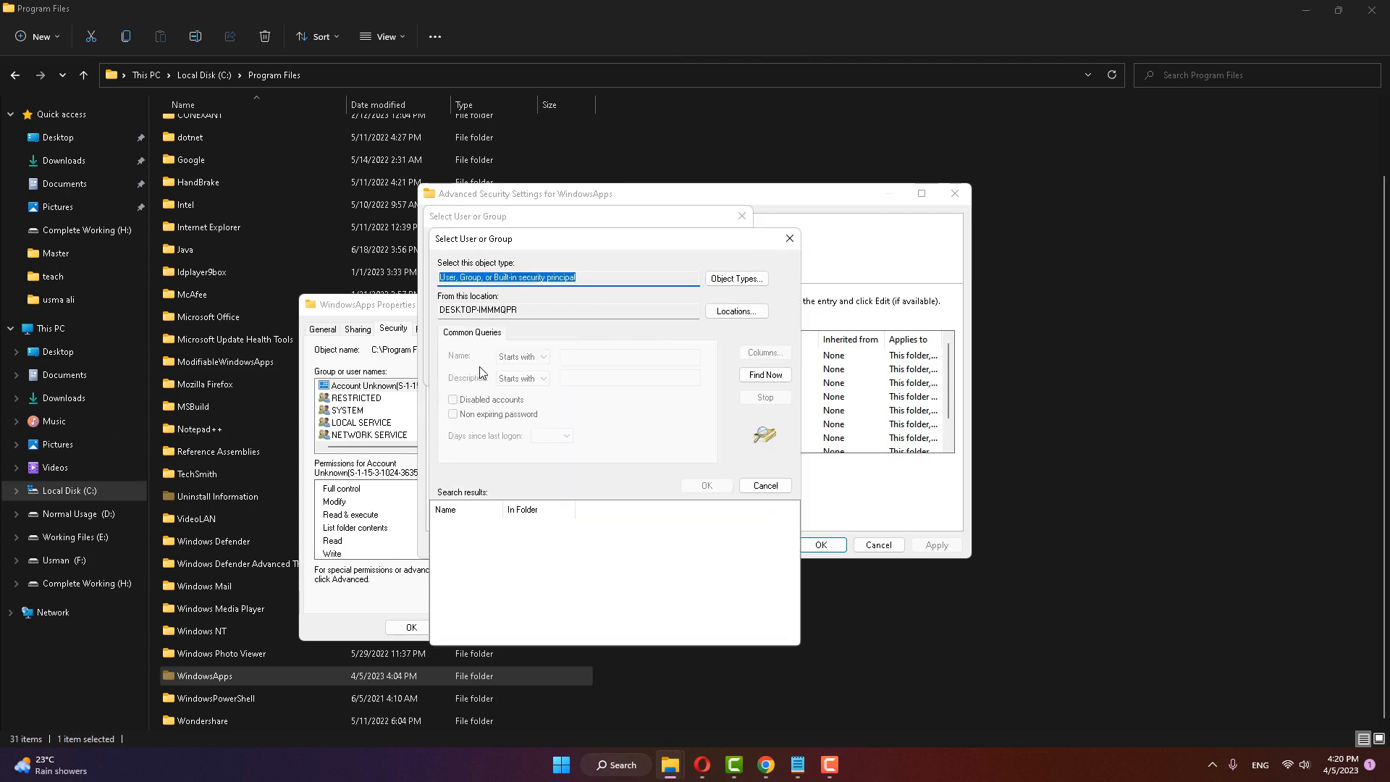
{"action": "left_click", "coordinate": [765, 375]}
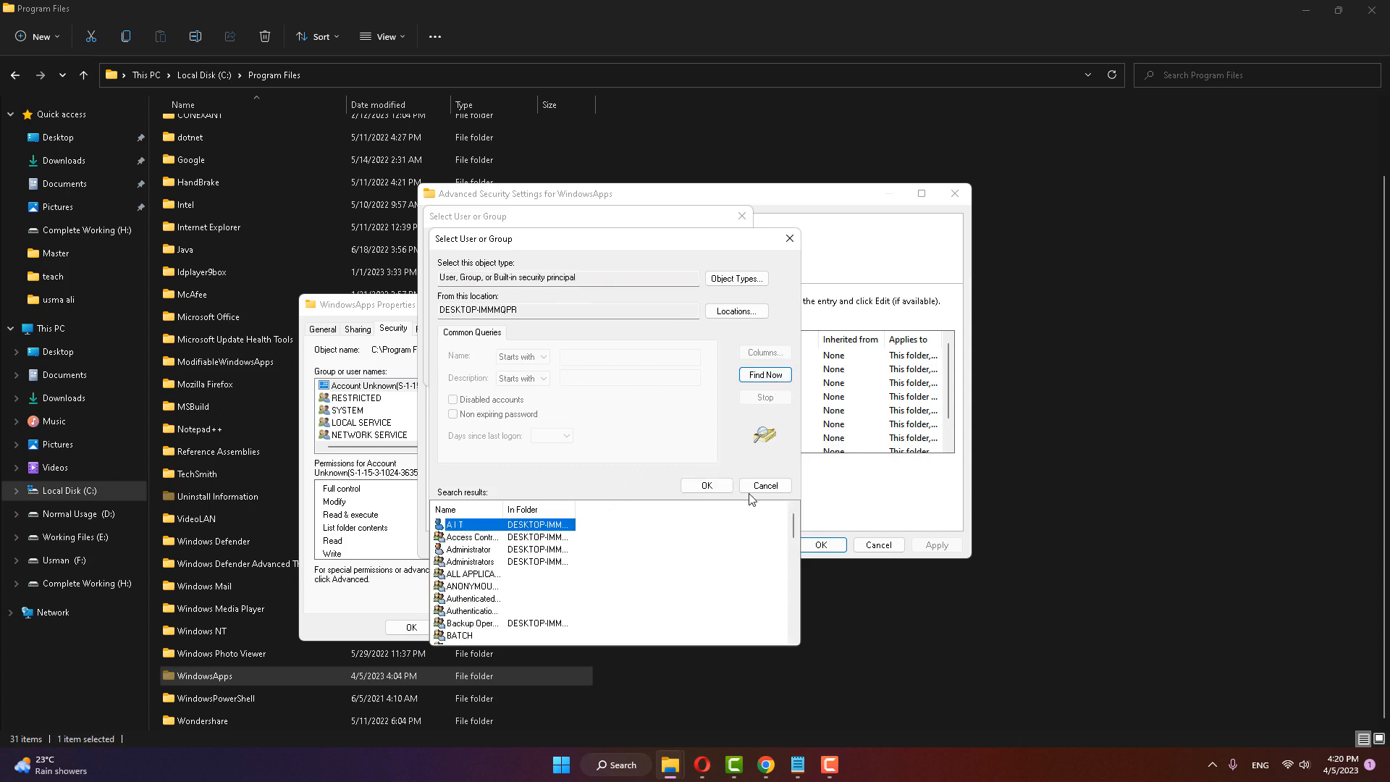
{"action": "left_click", "coordinate": [709, 487]}
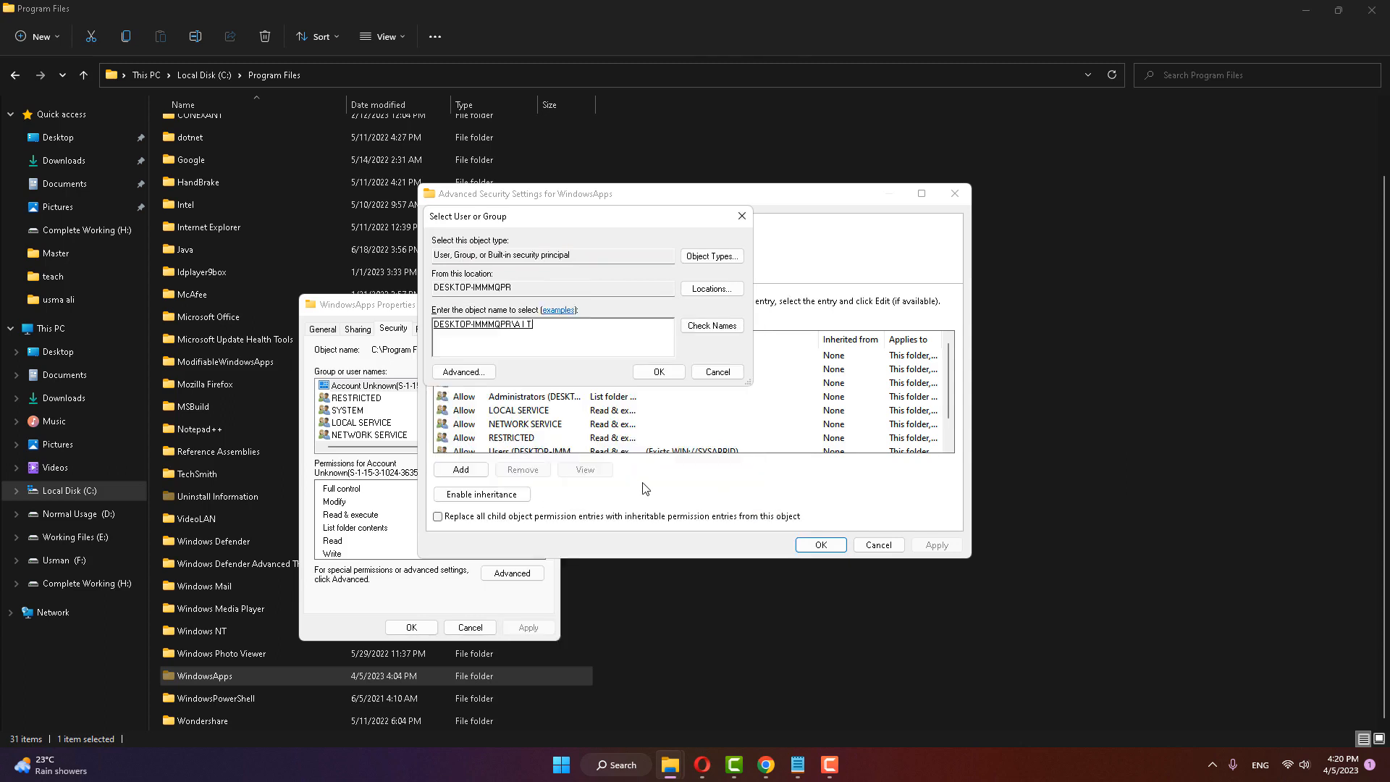
{"action": "left_click", "coordinate": [704, 332]}
{"action": "left_click", "coordinate": [658, 372]}
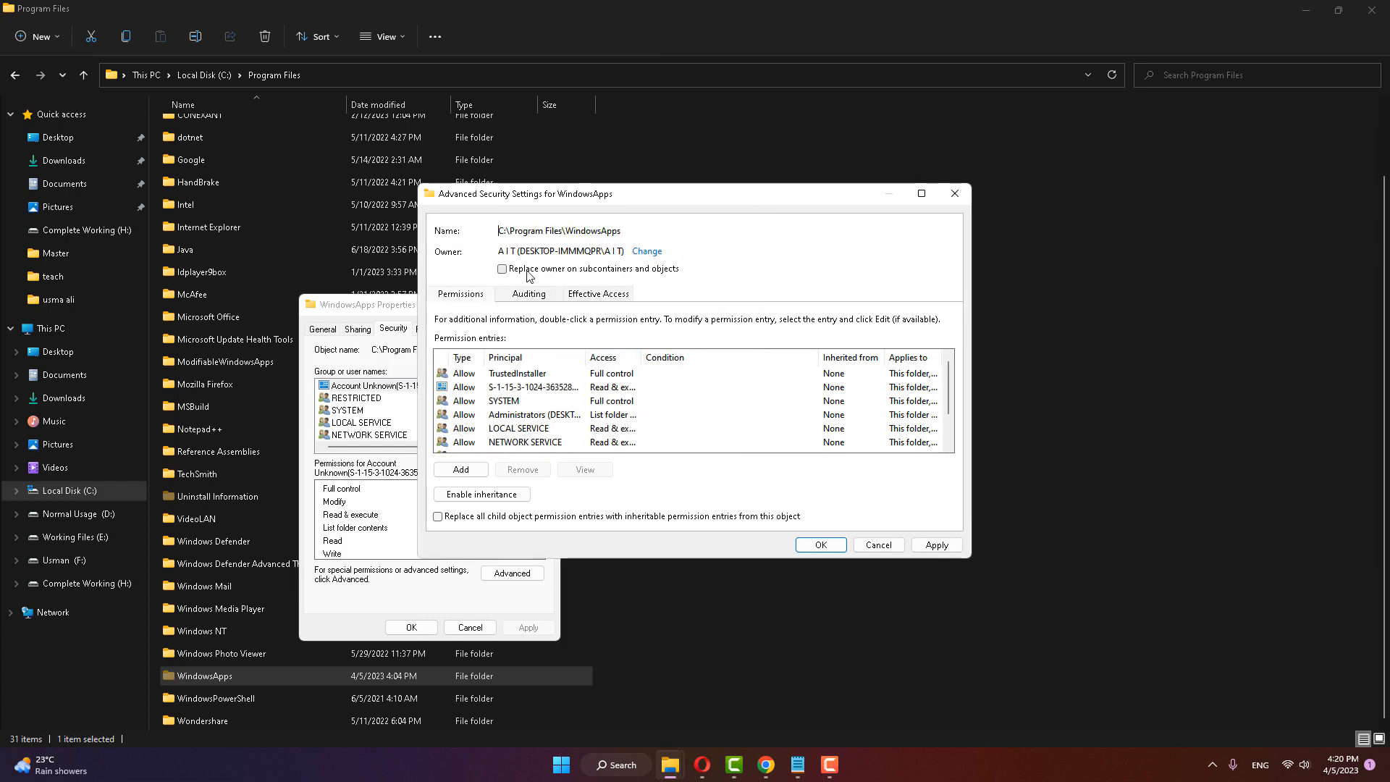
Step: Apply the ownership with Replace owner on subcontainers and objects enabled, and close the WindowsApps security and properties dialogs
{"action": "left_click", "coordinate": [527, 274]}
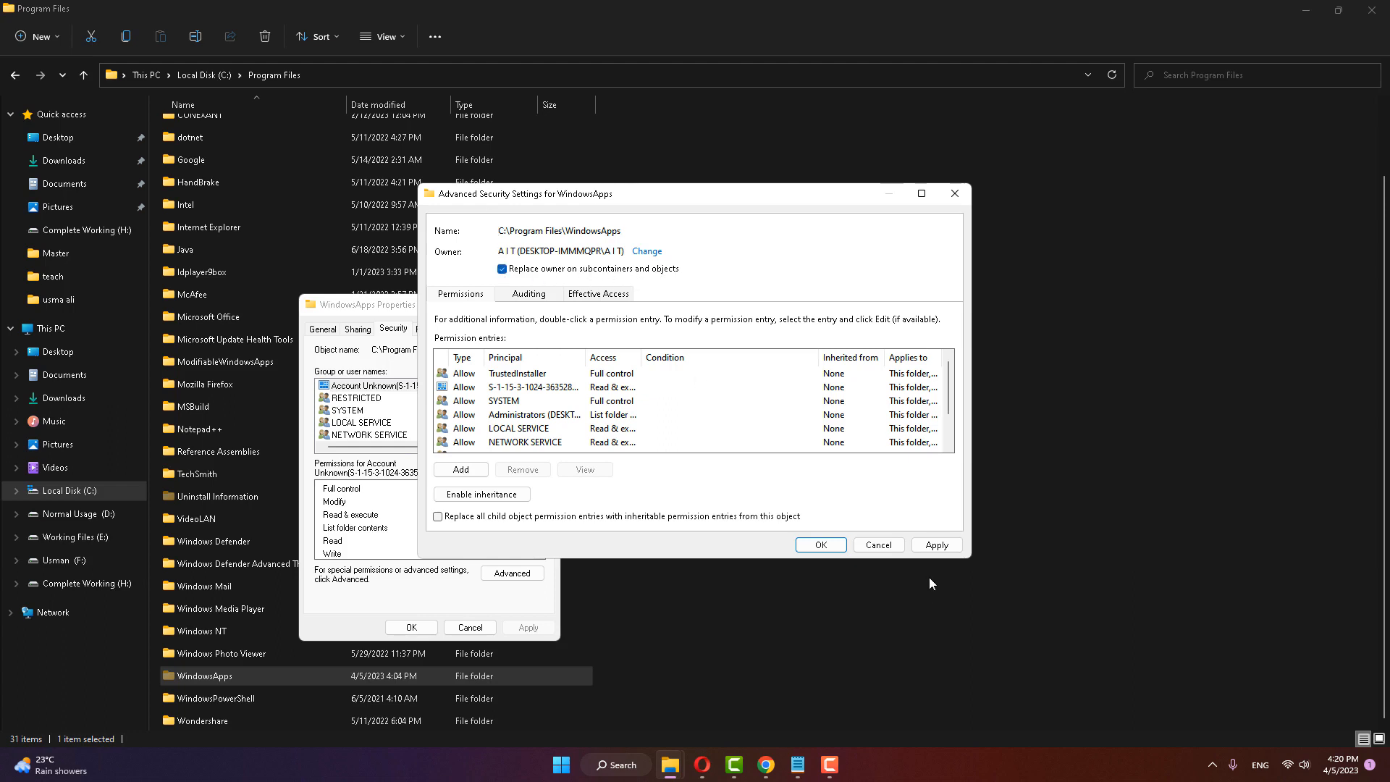
{"action": "left_click", "coordinate": [936, 545]}
{"action": "left_click", "coordinate": [833, 548]}
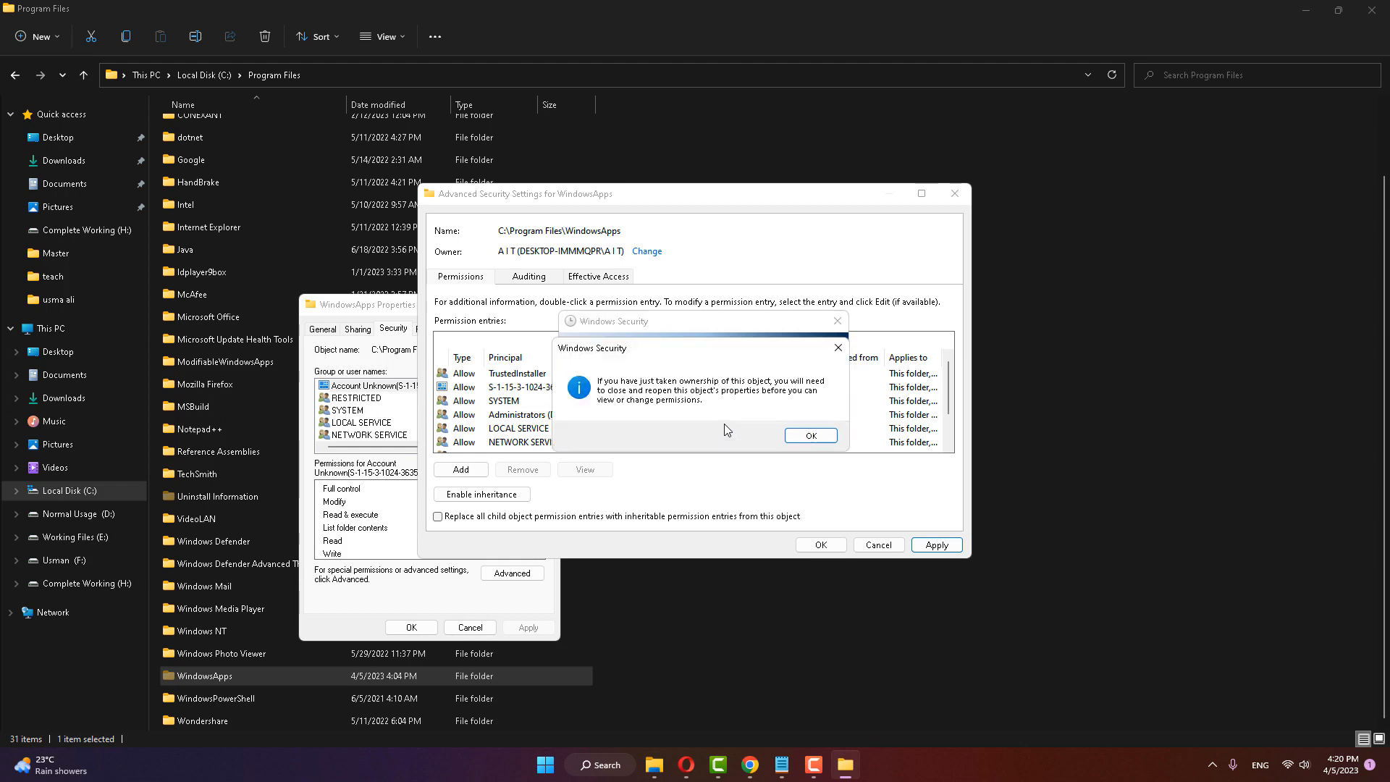
{"action": "left_click", "coordinate": [809, 436]}
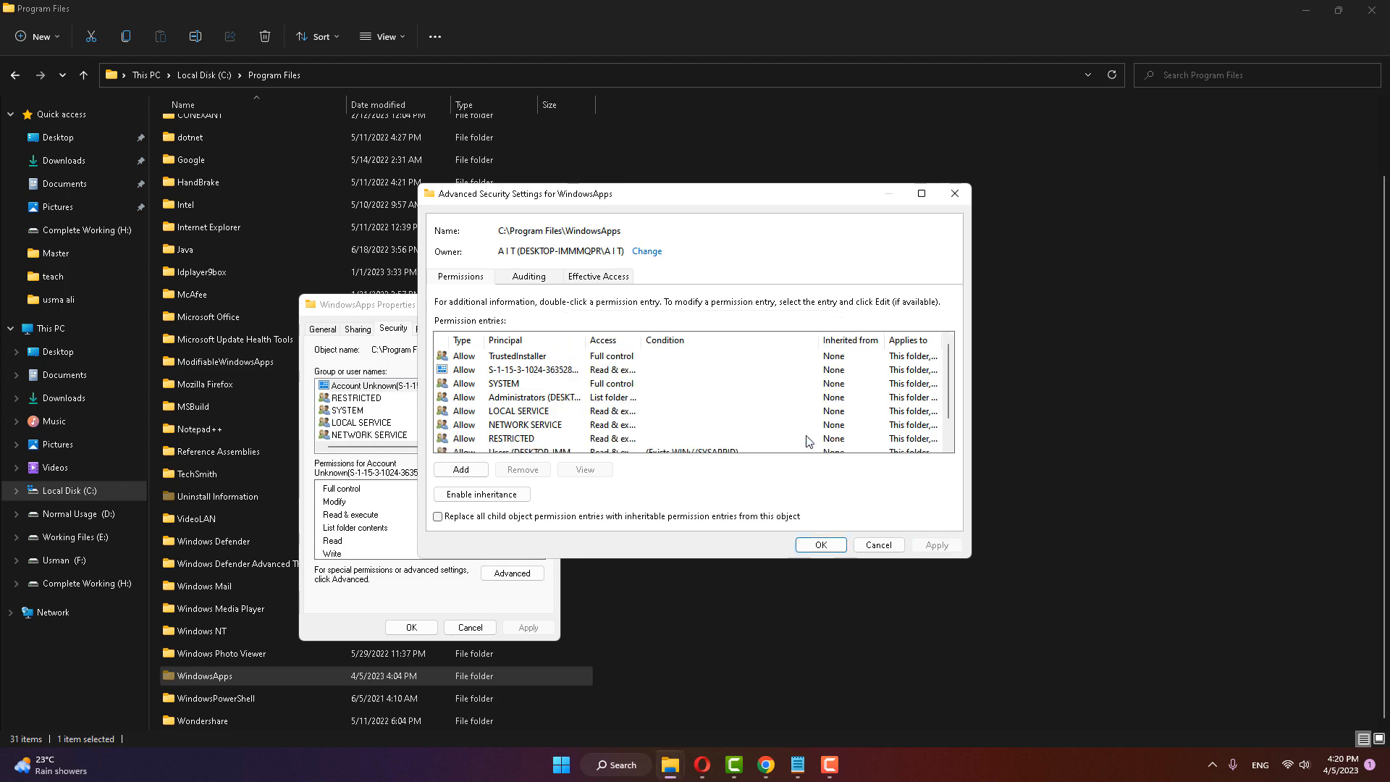
{"action": "left_click", "coordinate": [879, 544]}
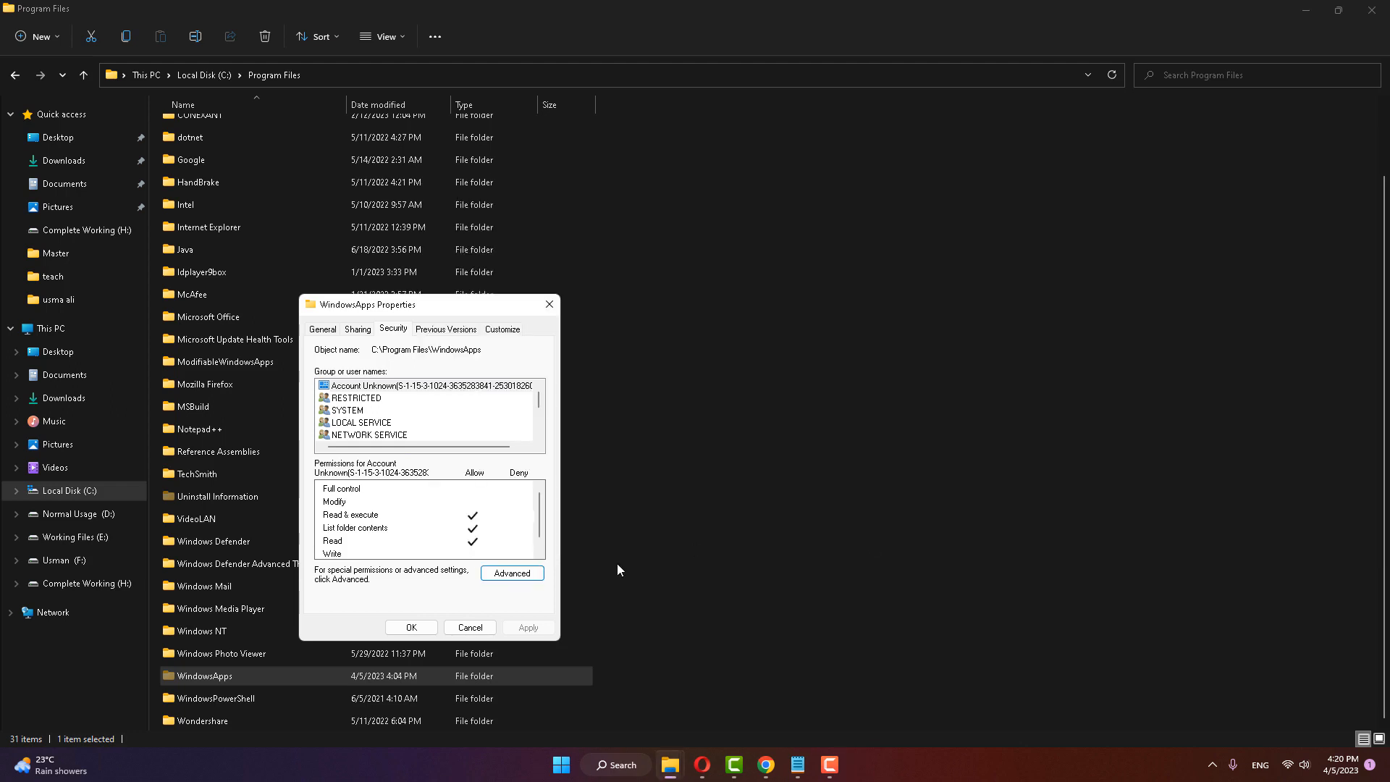
{"action": "left_click", "coordinate": [470, 627]}
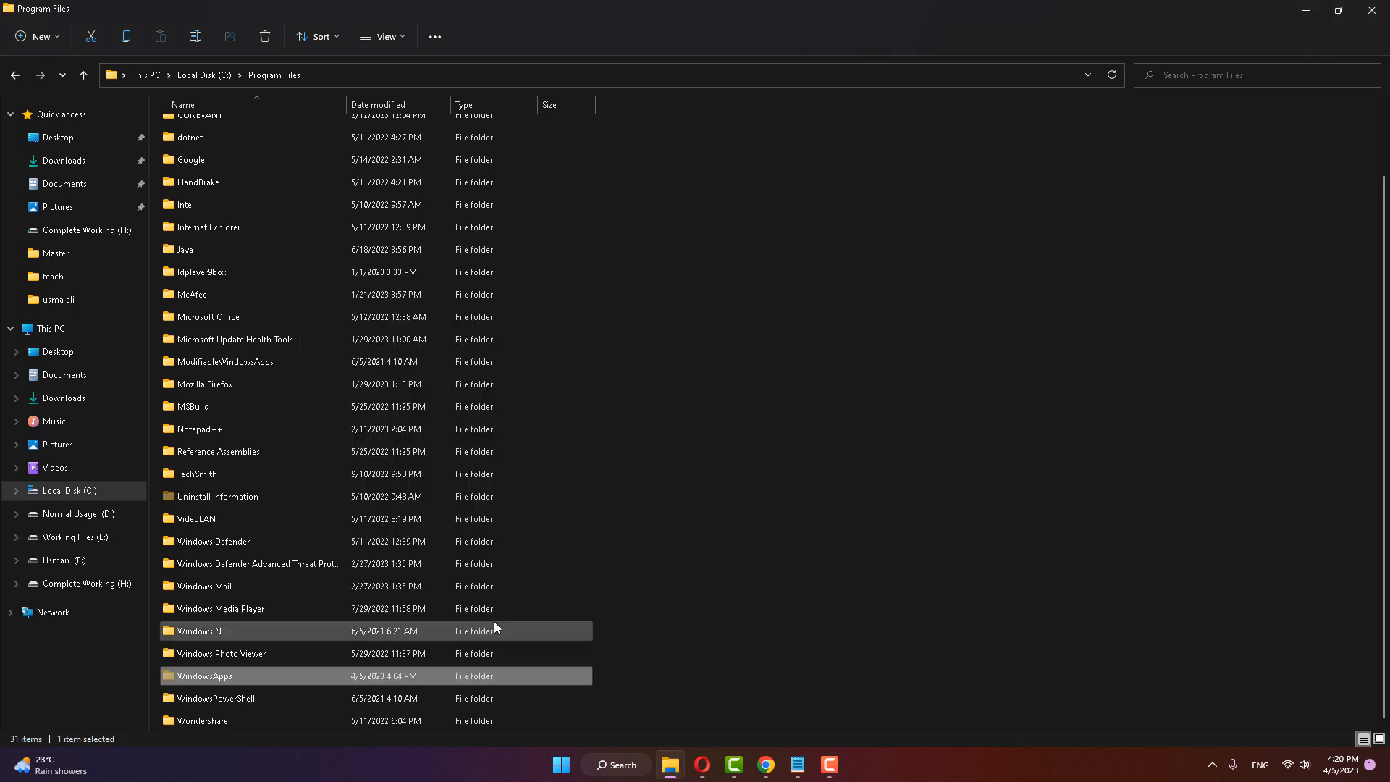
Step: Open the WindowsApps folder in Program Files and find the MicrosoftTeams folders near the end of its contents
{"action": "double_click", "coordinate": [207, 676]}
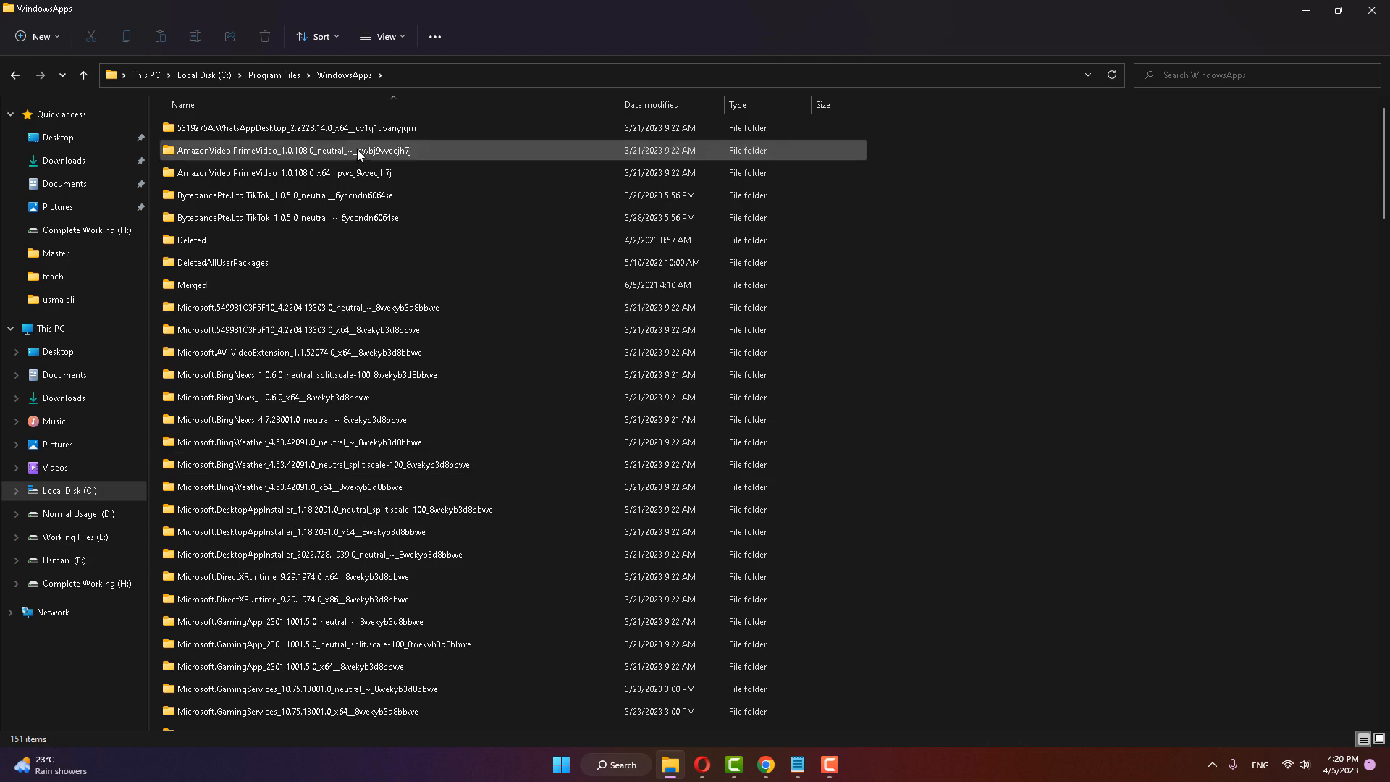
{"action": "scroll", "coordinate": [336, 418], "scroll_direction": "down", "scroll_amount": 5}
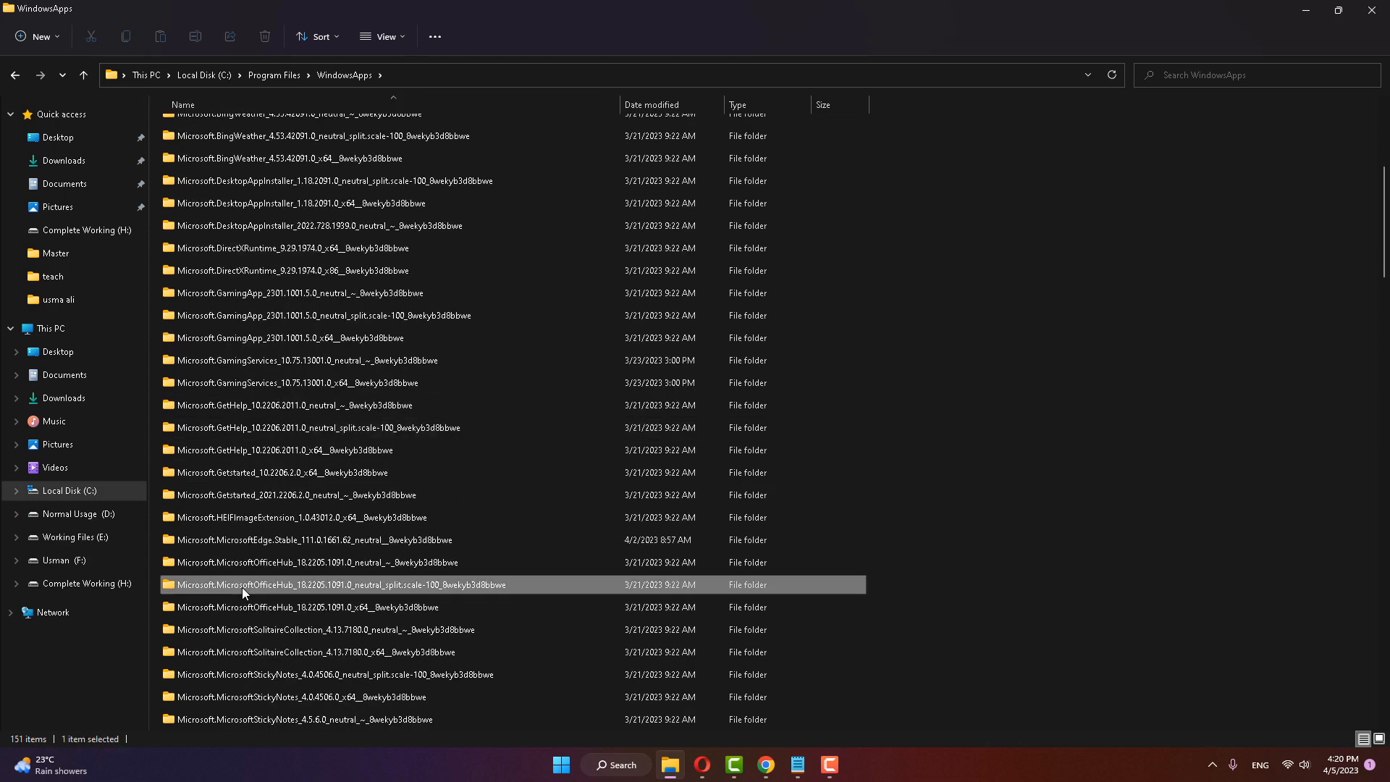
{"action": "left_click", "coordinate": [243, 589]}
{"action": "scroll", "coordinate": [300, 630], "scroll_direction": "down", "scroll_amount": 4}
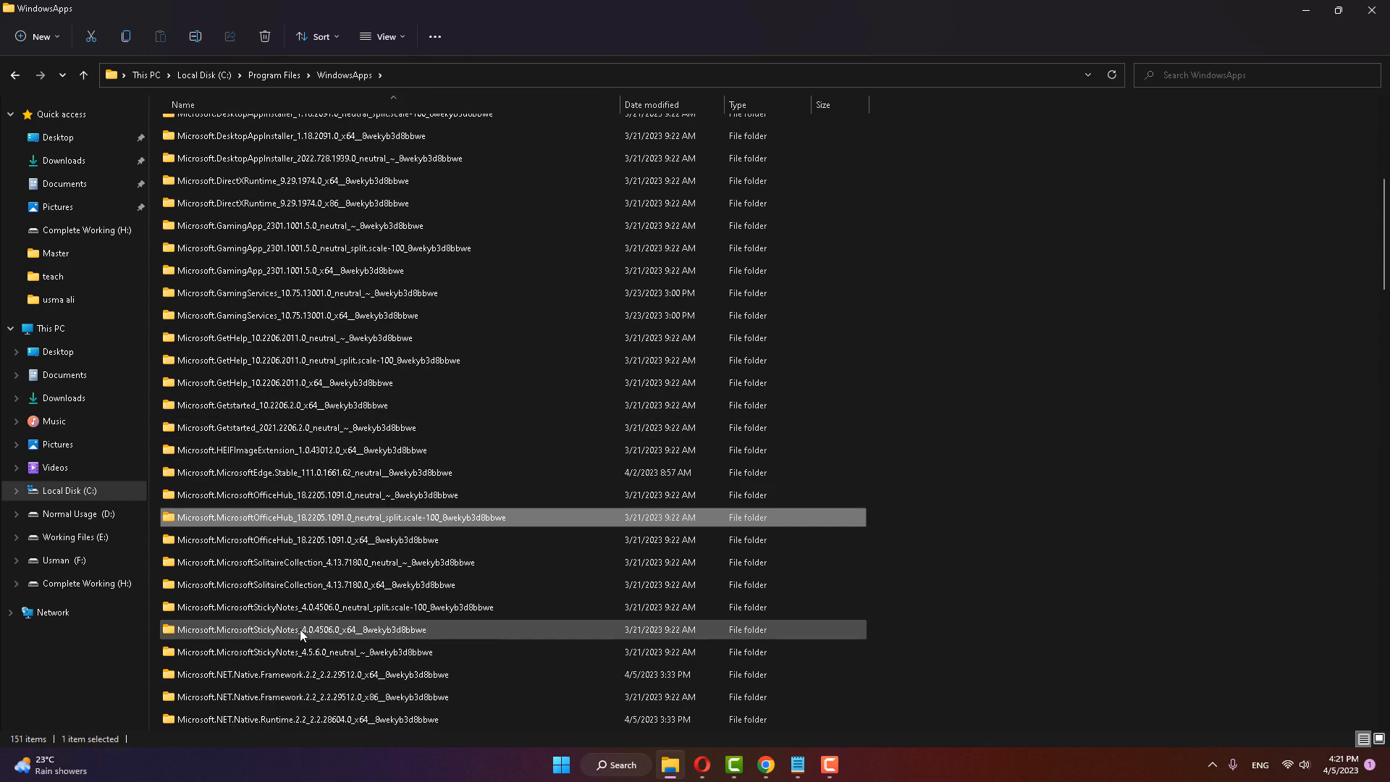
{"action": "scroll", "coordinate": [300, 628], "scroll_direction": "down", "scroll_amount": 16}
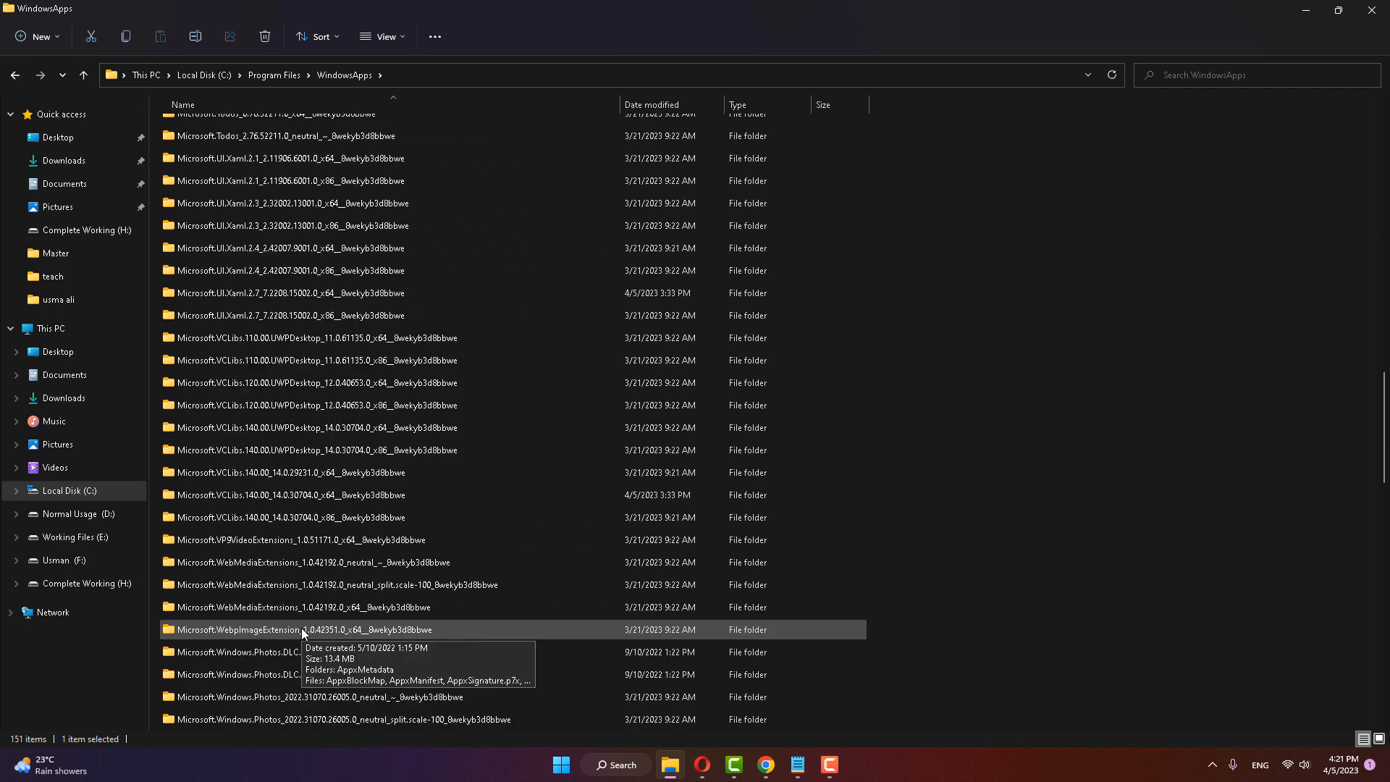
{"action": "scroll", "coordinate": [303, 615], "scroll_direction": "down", "scroll_amount": 6}
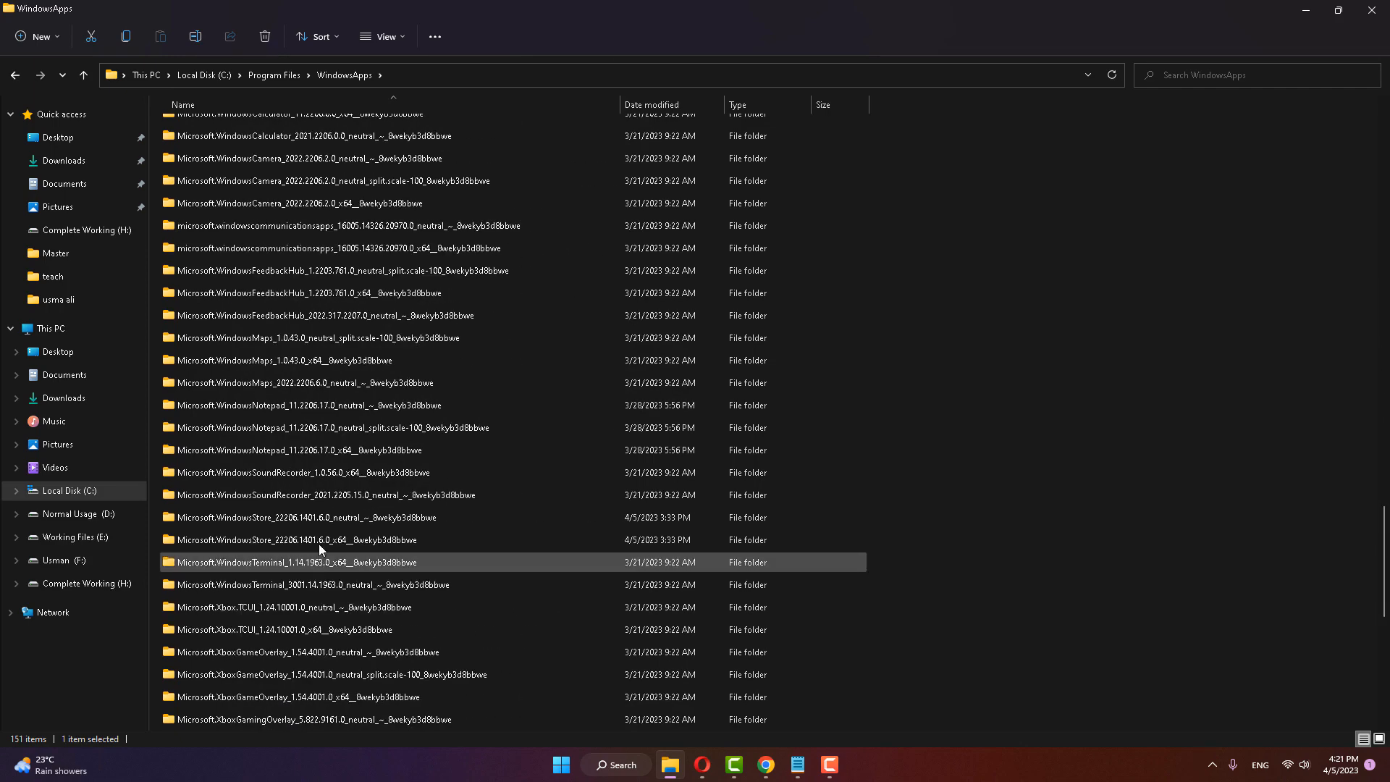
{"action": "scroll", "coordinate": [303, 474], "scroll_direction": "down", "scroll_amount": 8}
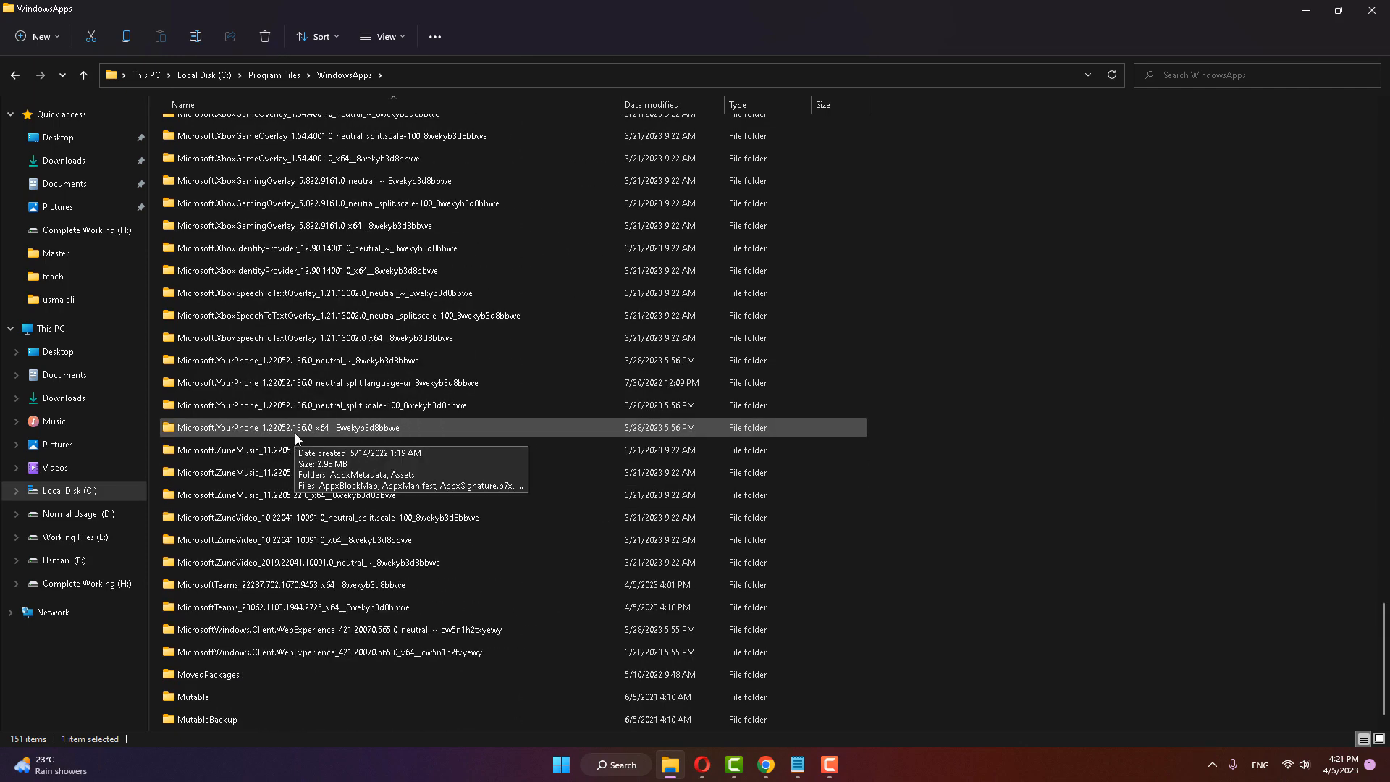
{"action": "left_click", "coordinate": [364, 586]}
{"action": "right_click", "coordinate": [364, 586]}
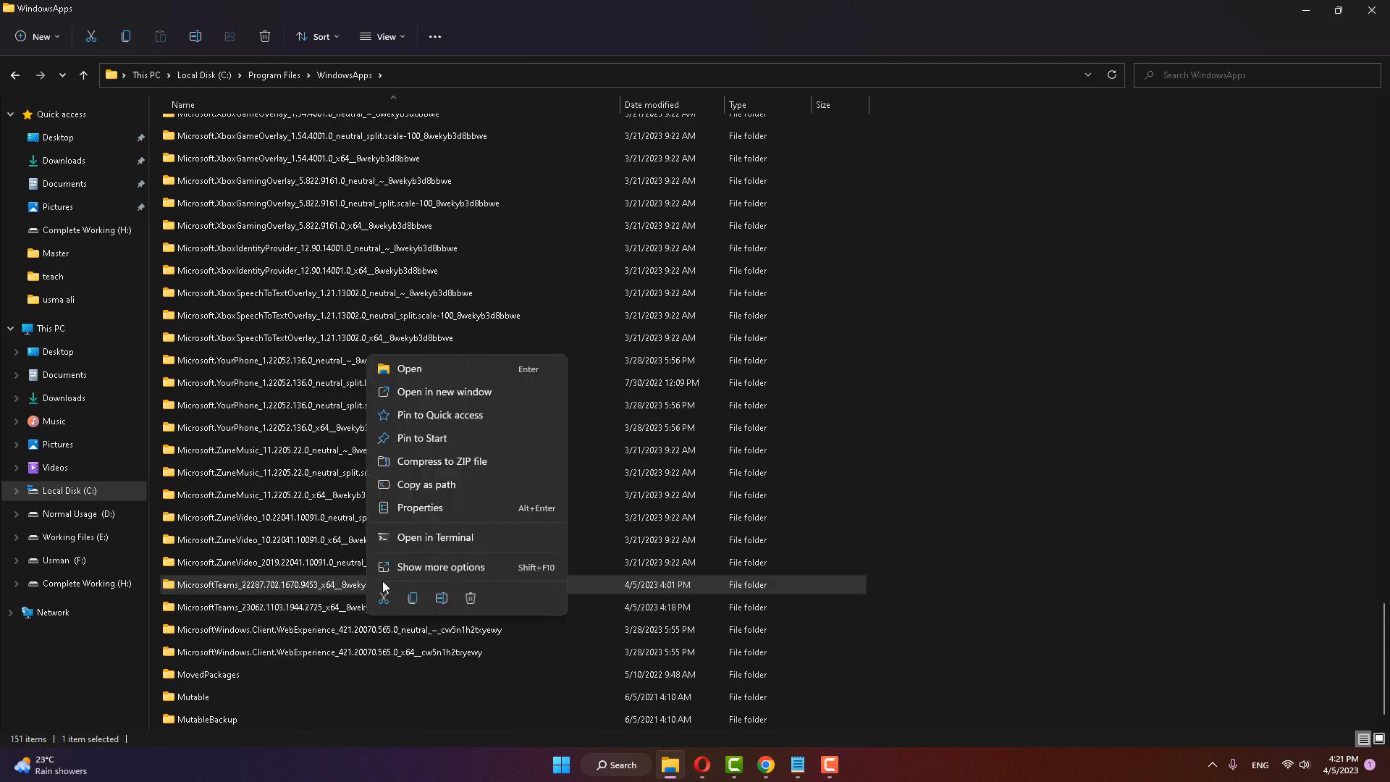
{"action": "left_click", "coordinate": [442, 598]}
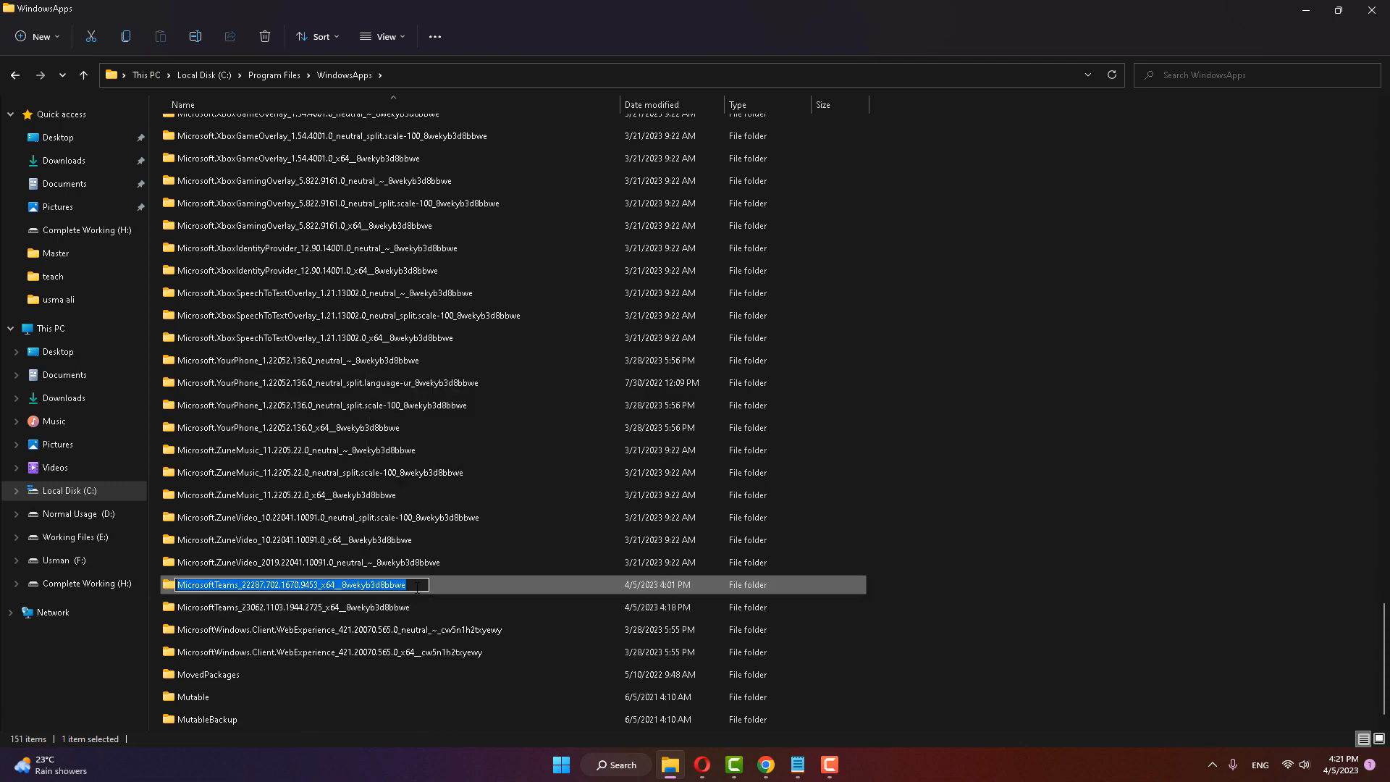
{"action": "key", "text": "BackSpace"}
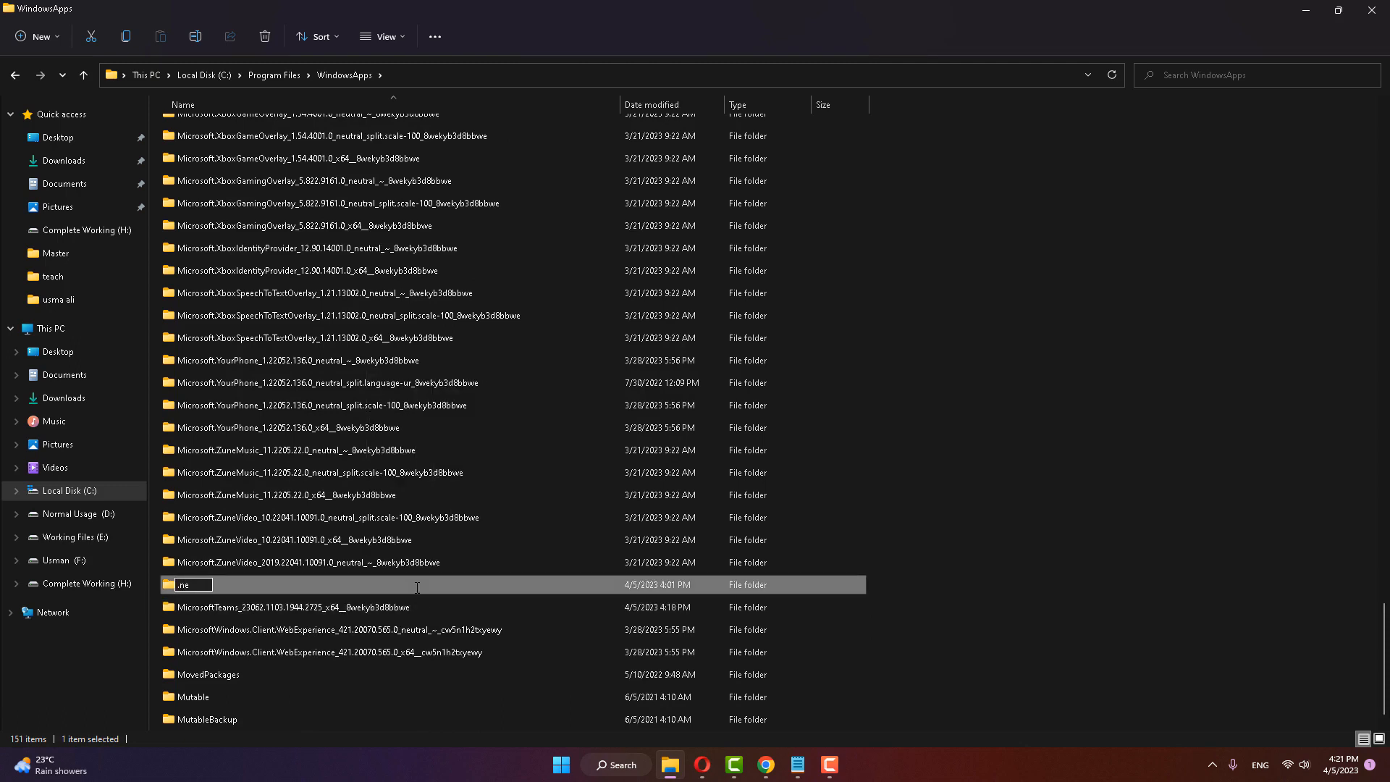
{"action": "key", "text": "BackSpace"}
{"action": "key", "text": "BackSpace"}
{"action": "key", "text": "BackSpace"}
{"action": "left_click", "coordinate": [380, 500]}
Step: Append .new to the name of the MicrosoftTeams_22287.702.1670.9453_x64__8wekyb3d8bbwe folder and close File Explorer
{"action": "right_click", "coordinate": [377, 582]}
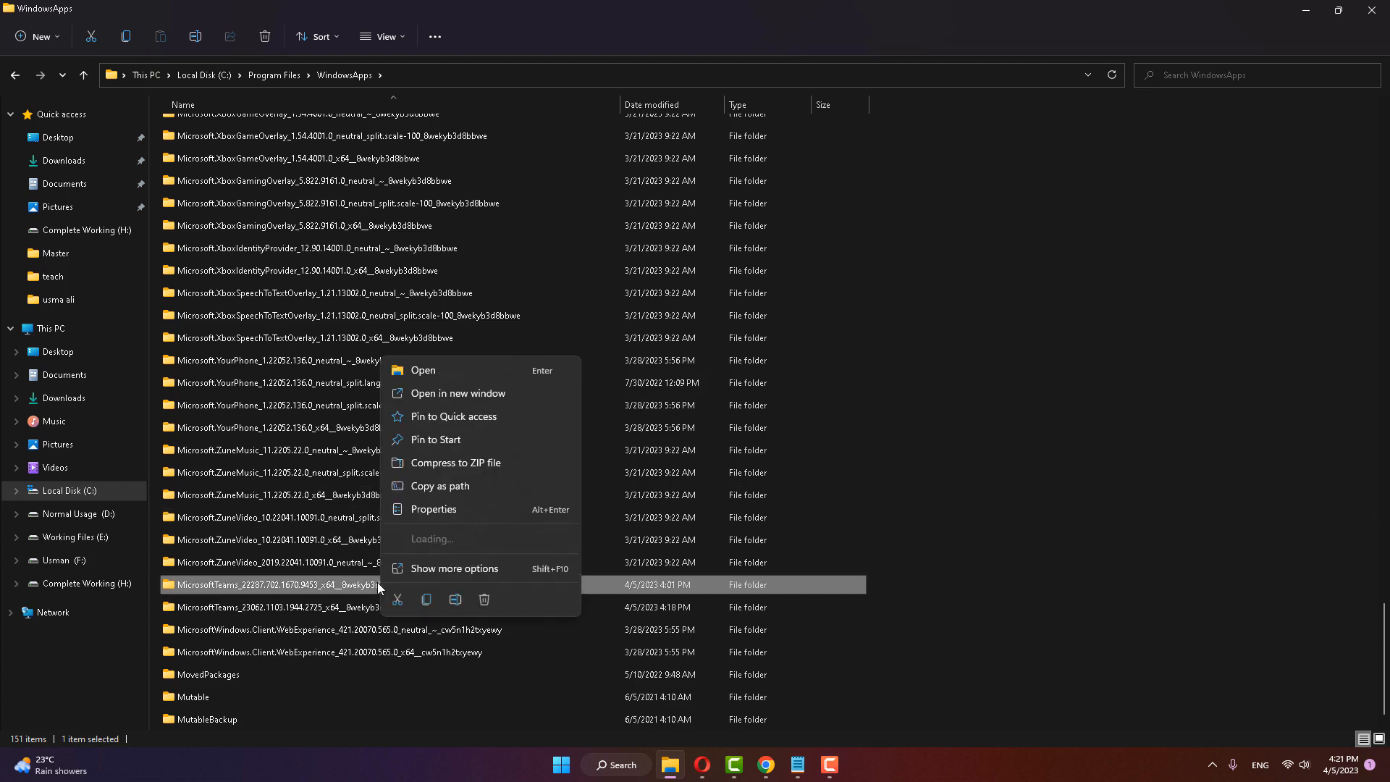
{"action": "left_click", "coordinate": [456, 599]}
{"action": "left_click", "coordinate": [415, 587]}
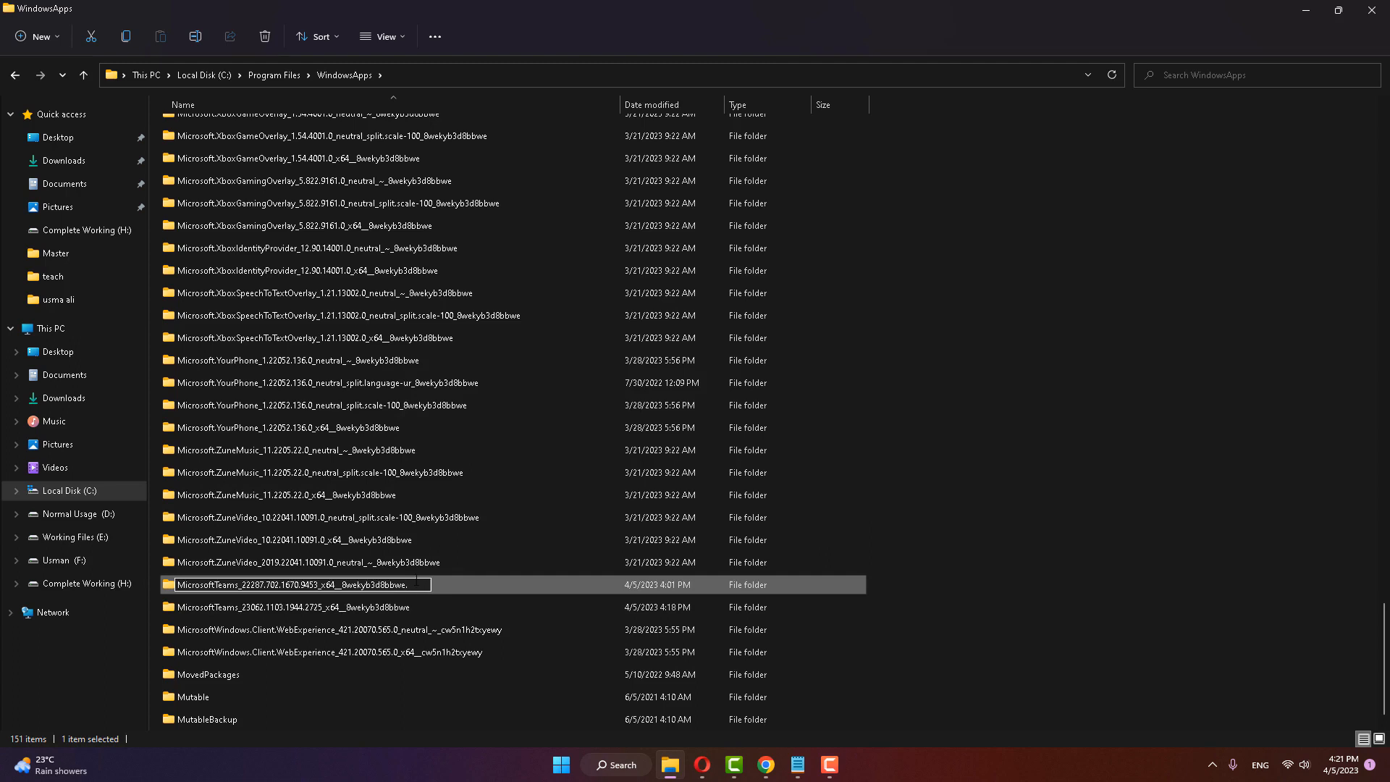
{"action": "left_click", "coordinate": [977, 482]}
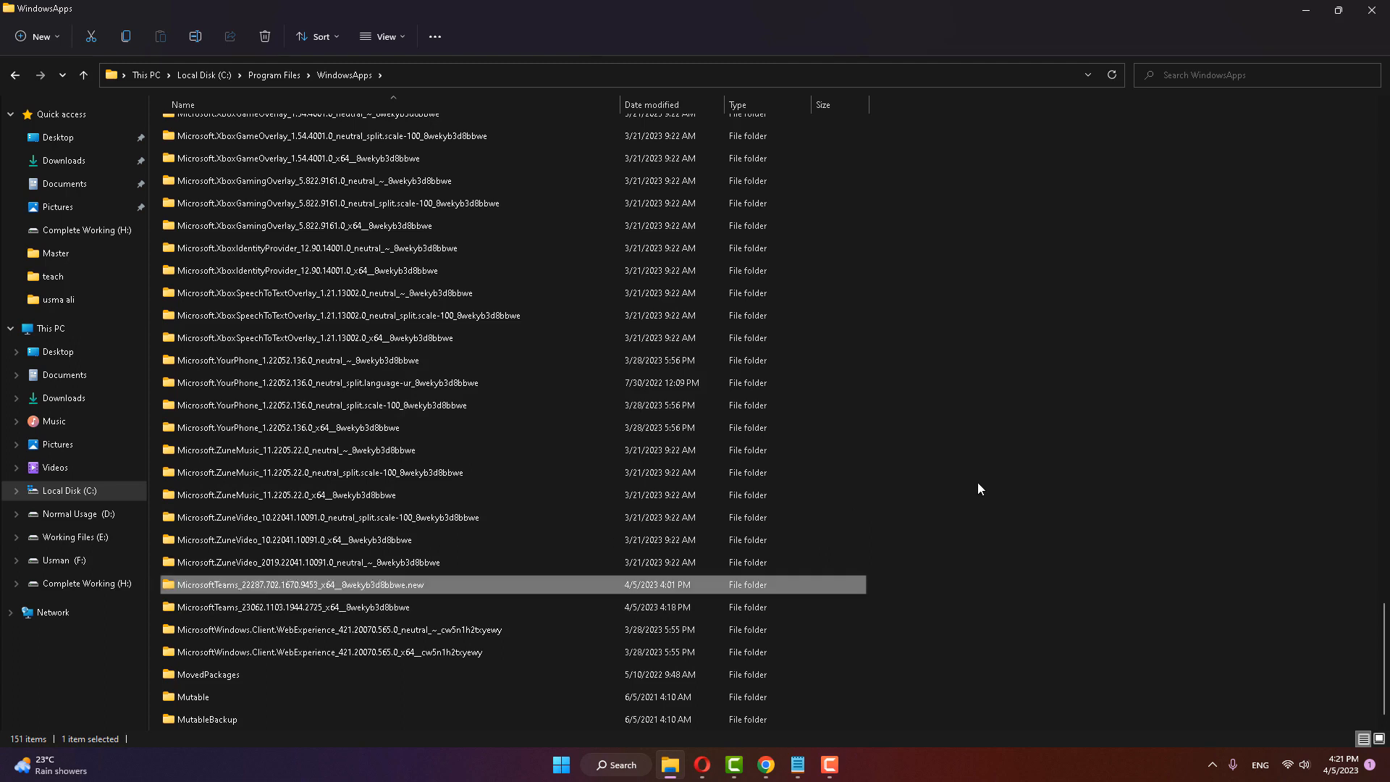
{"action": "left_click", "coordinate": [1372, 10]}
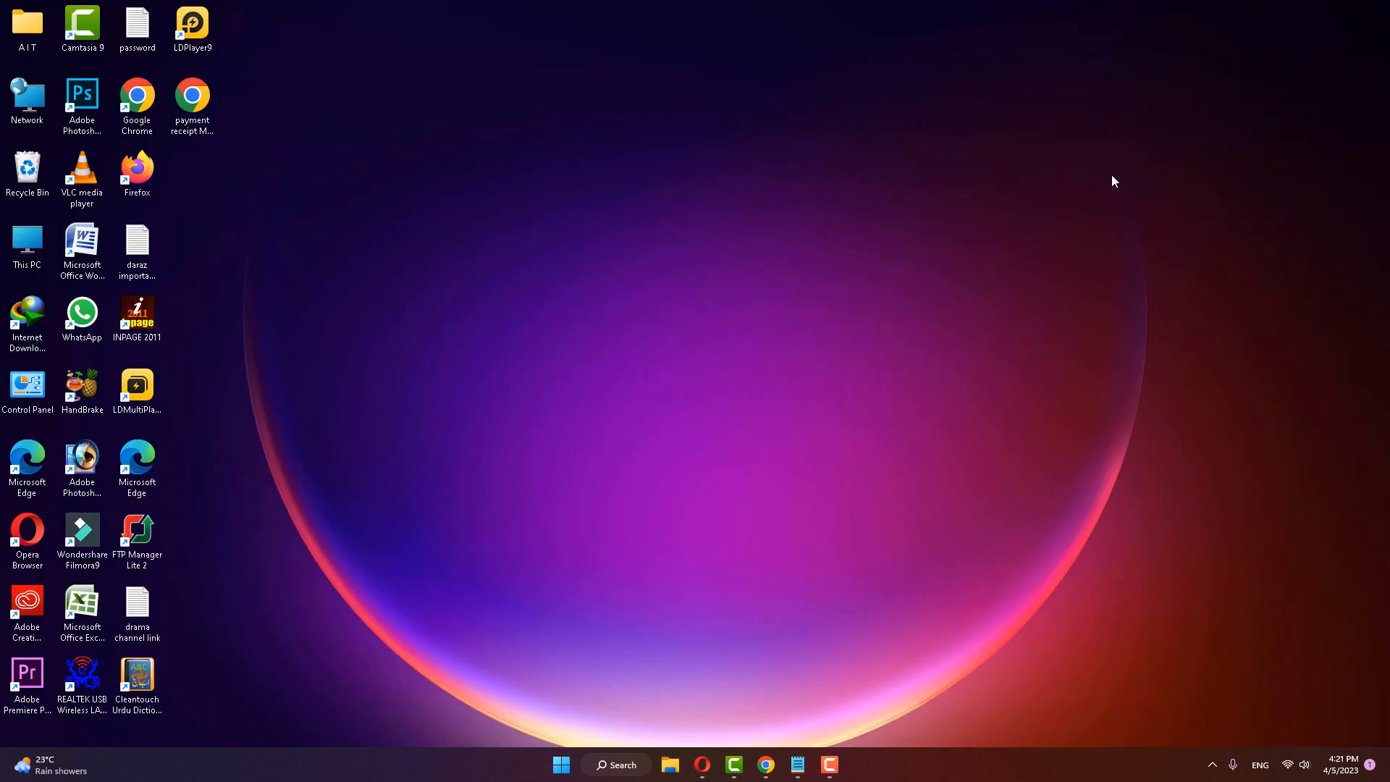
Step: View the computer's power options and dismiss them without choosing one
{"action": "left_click", "coordinate": [561, 764]}
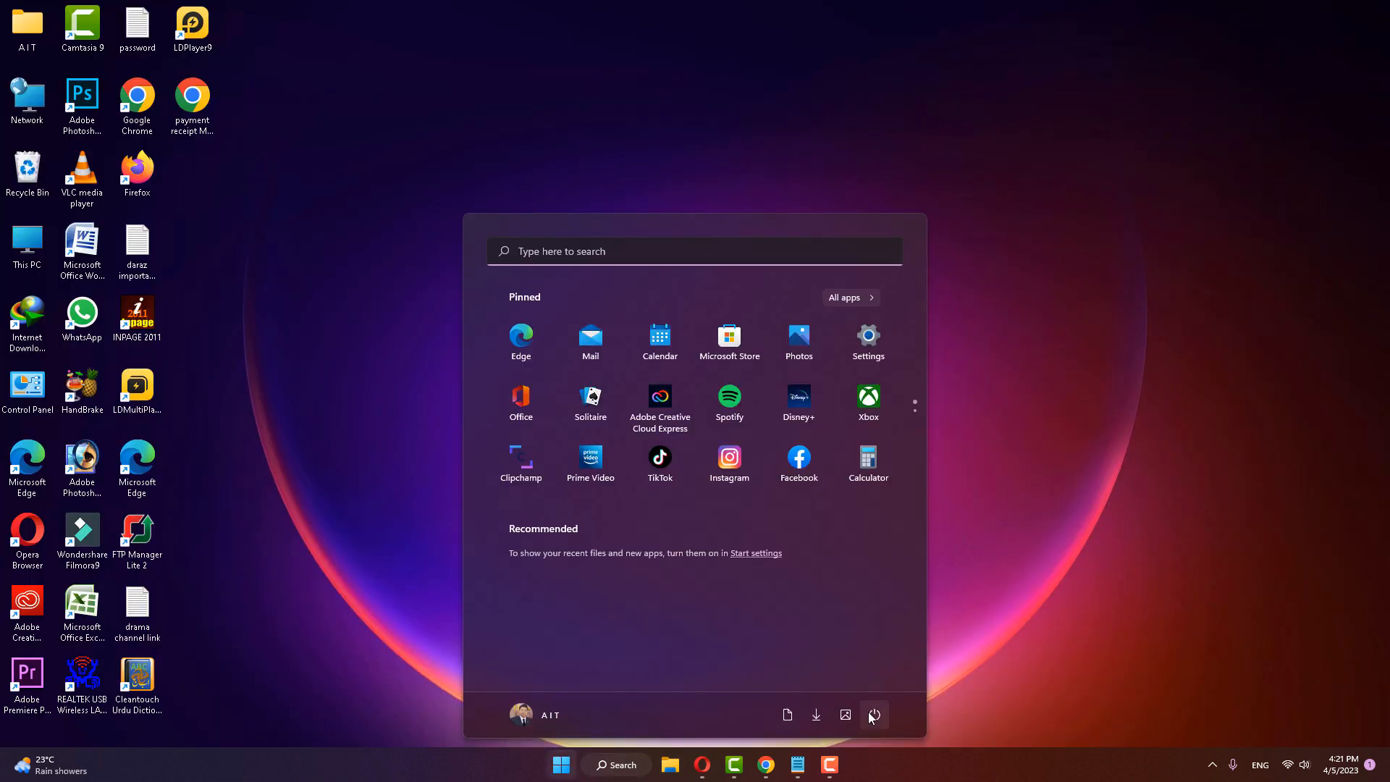
{"action": "left_click", "coordinate": [873, 713]}
{"action": "left_click", "coordinate": [1045, 527]}
Step: Switch to the Opera browser and close the Microsoft Teams download page
{"action": "left_click", "coordinate": [701, 766]}
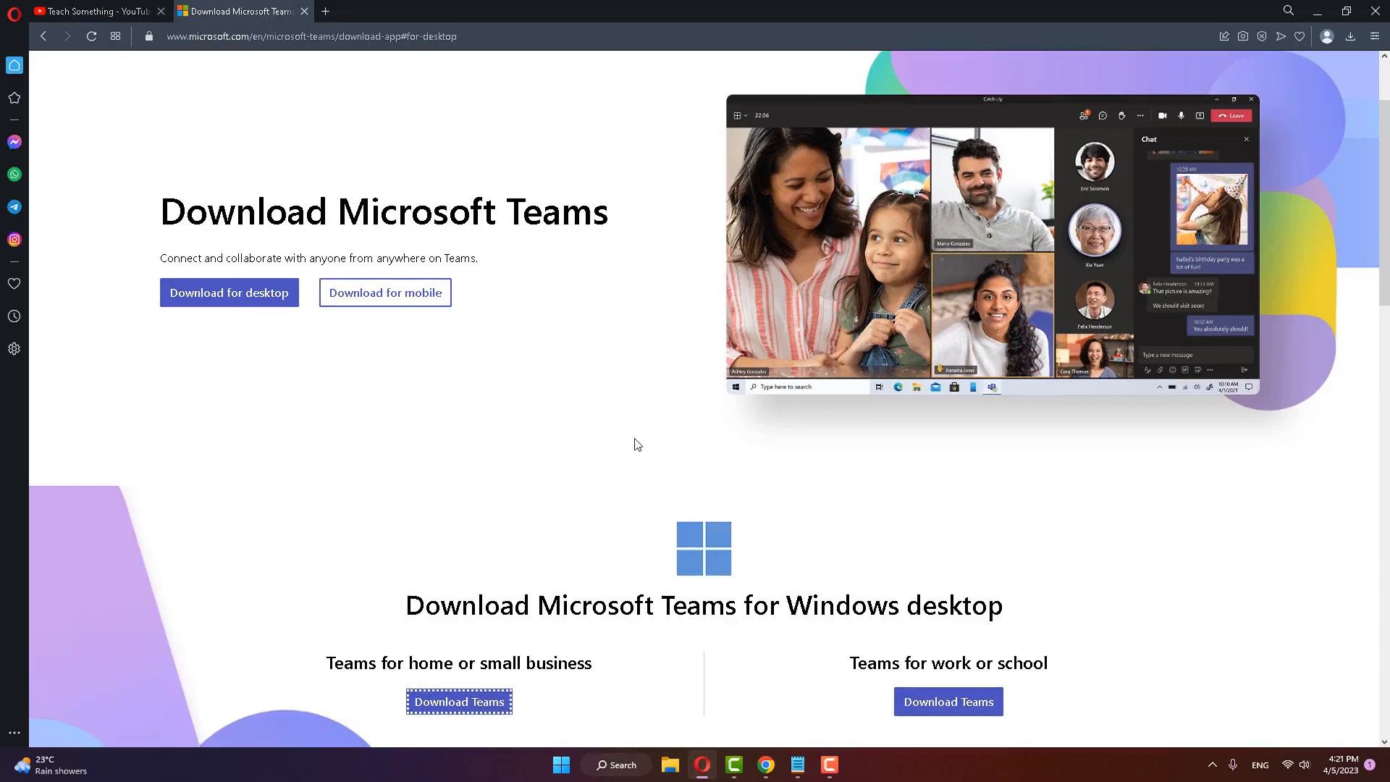
{"action": "left_click", "coordinate": [304, 11]}
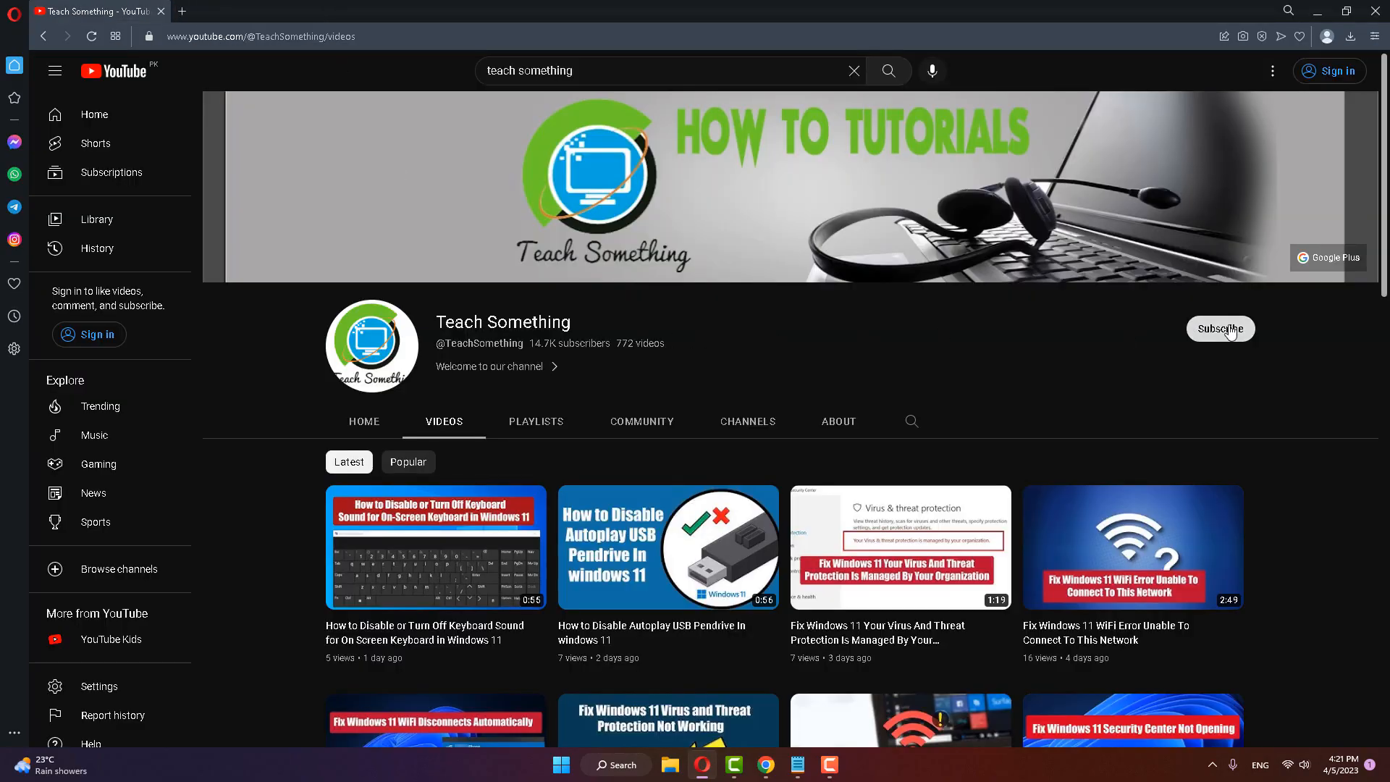